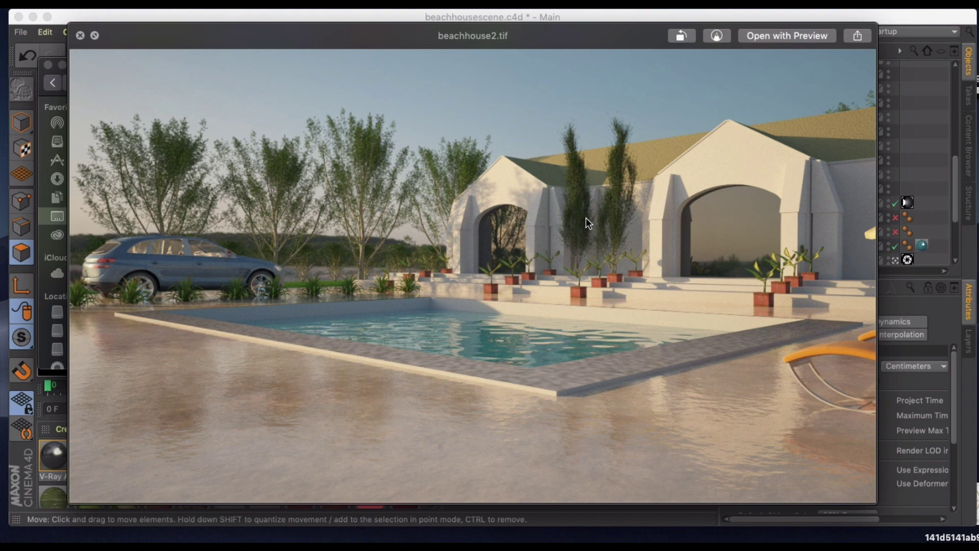
Close the beachhouse2.tif Quick Look preview, then bring it back up
{"action": "left_click", "coordinate": [59, 17]}
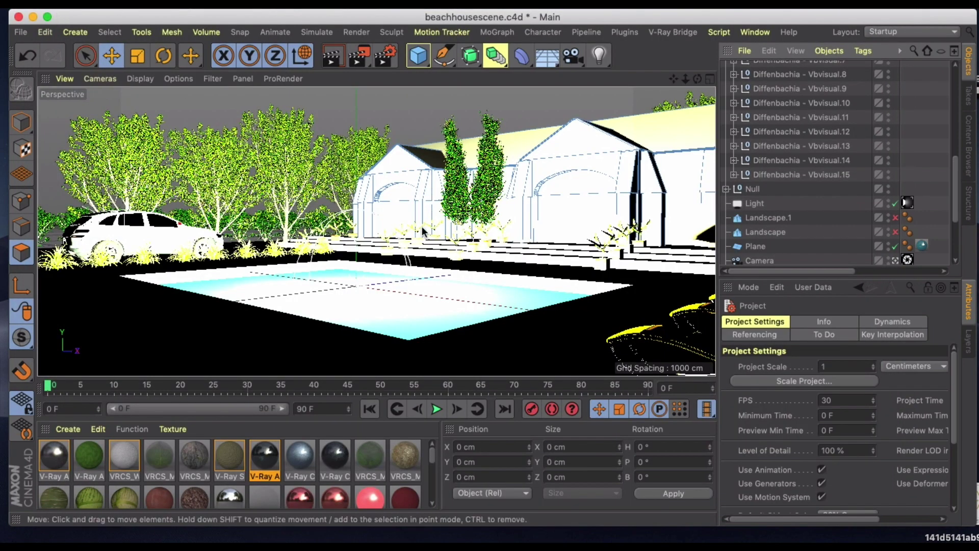
{"action": "mouse_move", "coordinate": [68, 531]}
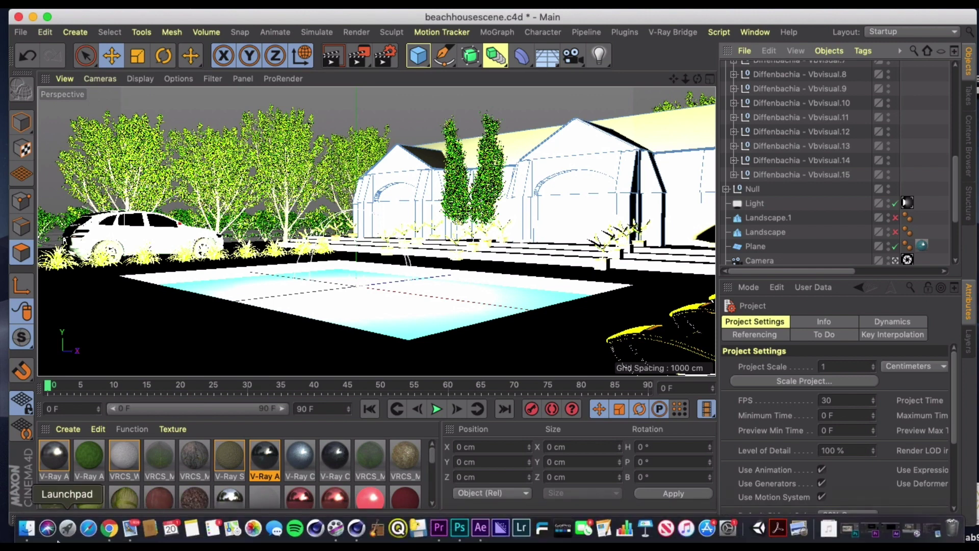
{"action": "left_click", "coordinate": [28, 528]}
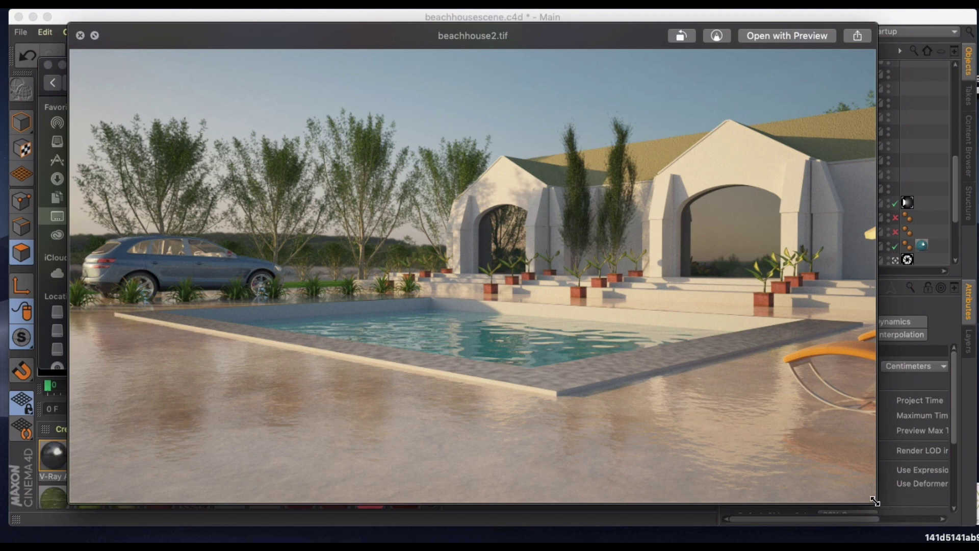
Shrink the preview, then drag beachhouse2.tif onto Photoshop to place it as Layer 1
{"action": "mouse_move", "coordinate": [874, 502]}
{"action": "left_mouse_down"}
{"action": "mouse_move", "coordinate": [840, 479]}
{"action": "mouse_move", "coordinate": [546, 398]}
{"action": "mouse_move", "coordinate": [841, 485]}
{"action": "mouse_move", "coordinate": [864, 503]}
{"action": "left_mouse_up"}
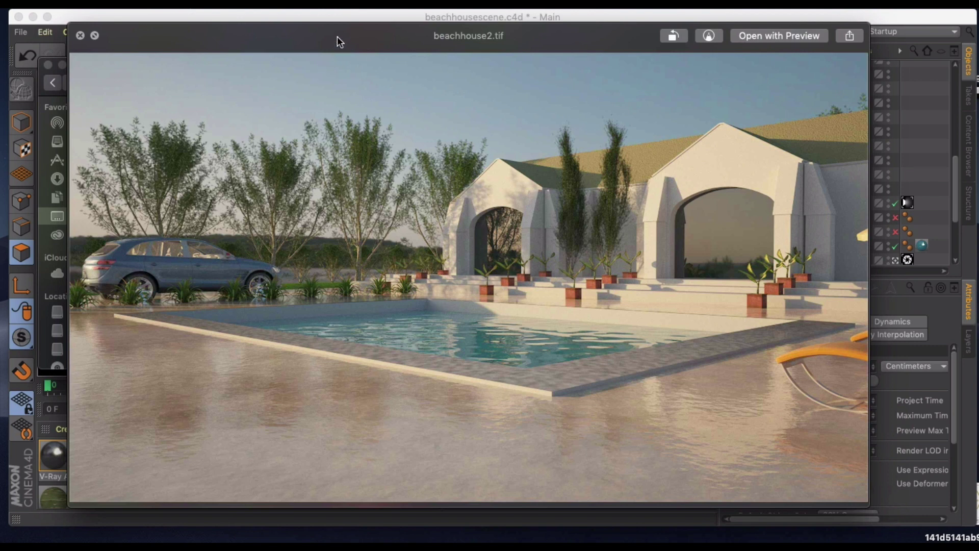
{"action": "left_click", "coordinate": [79, 35]}
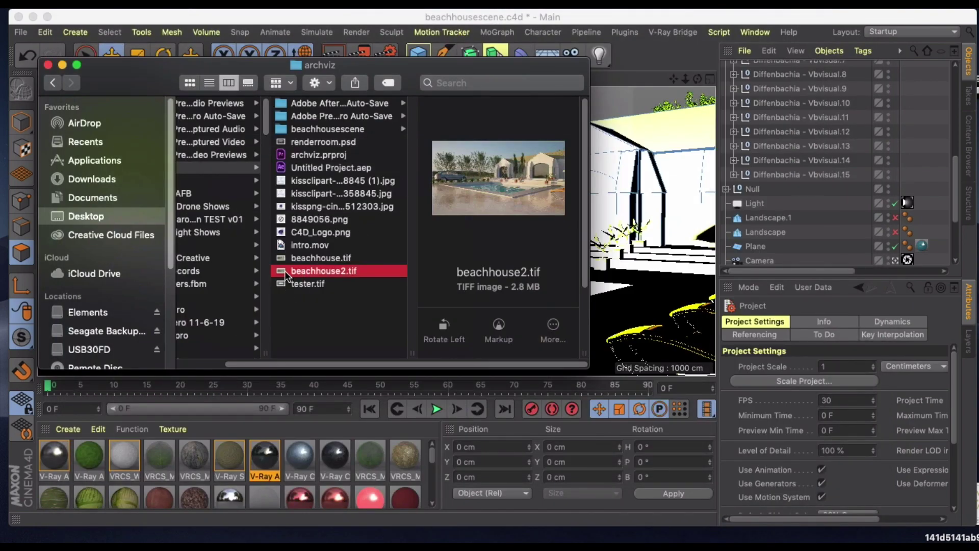
{"action": "left_click_drag", "start_coordinate": [285, 270], "coordinate": [459, 531]}
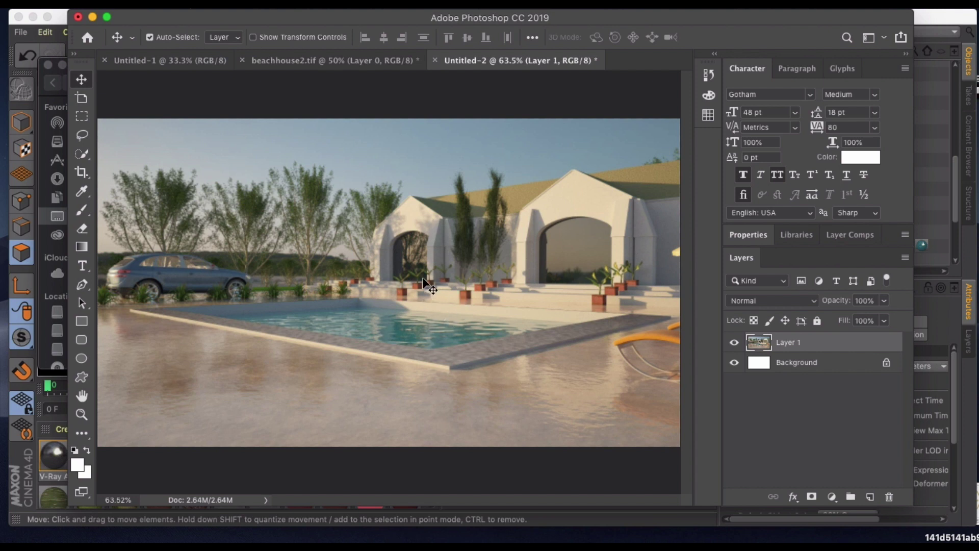
Delete the Background layer so only Layer 1 remains, and choose the Photography workspace
{"action": "left_click", "coordinate": [839, 371]}
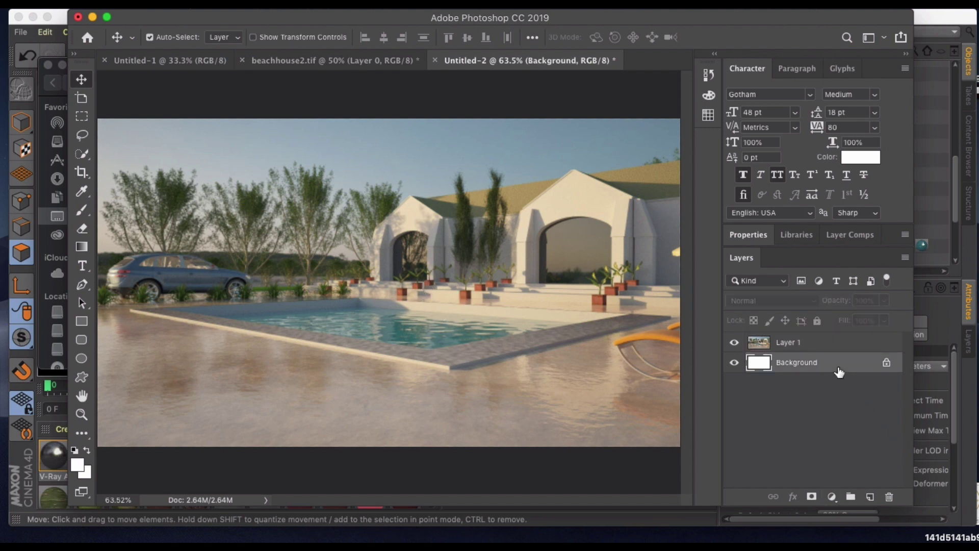
{"action": "key", "text": "Delete"}
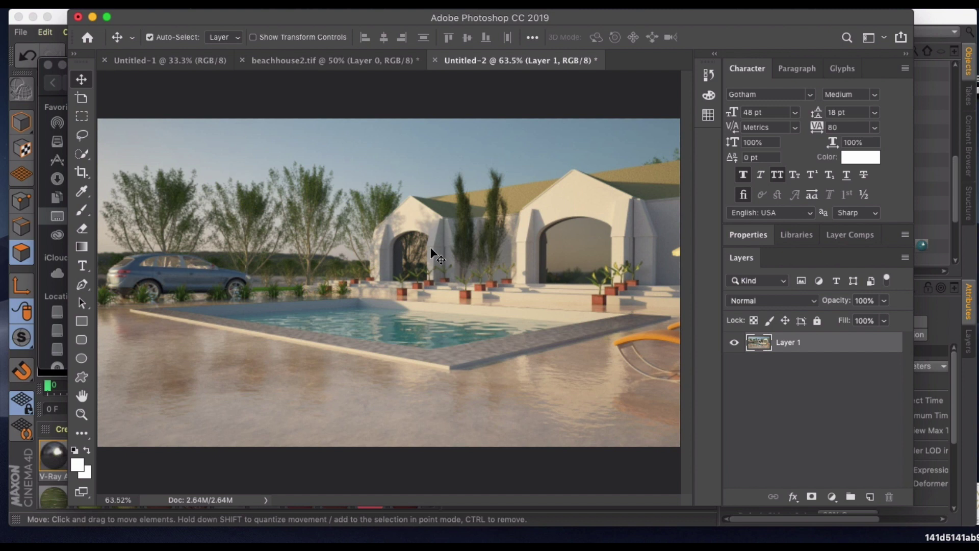
{"action": "left_click", "coordinate": [870, 37]}
{"action": "left_click", "coordinate": [870, 58]}
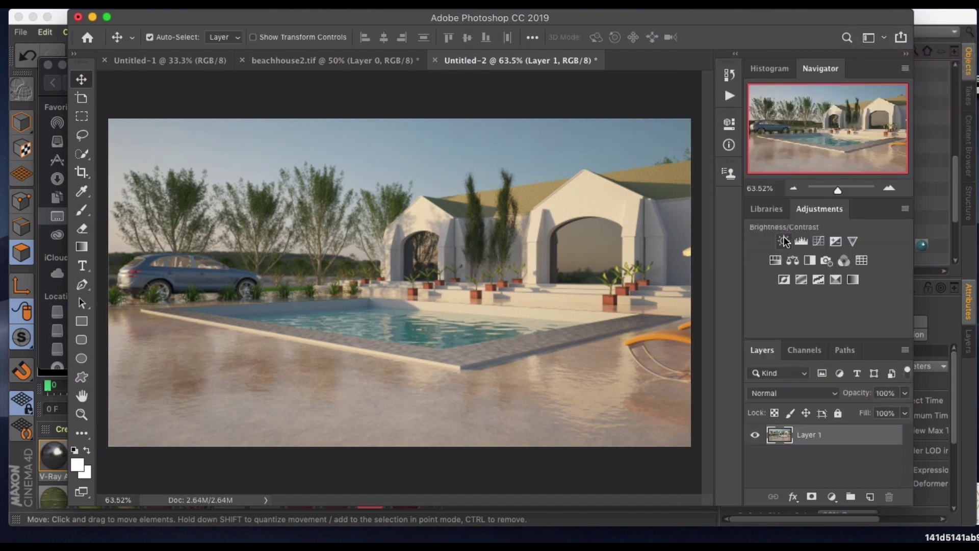
Add a Curves 1 adjustment with points 52→44 and 185→191 for contrast
{"action": "left_click", "coordinate": [818, 242]}
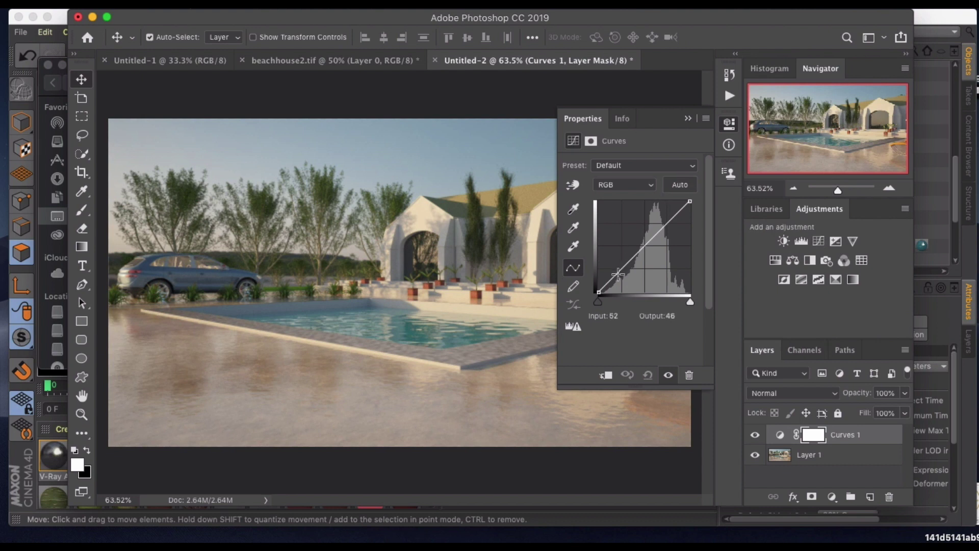
{"action": "left_click_drag", "start_coordinate": [621, 269], "coordinate": [617, 277]}
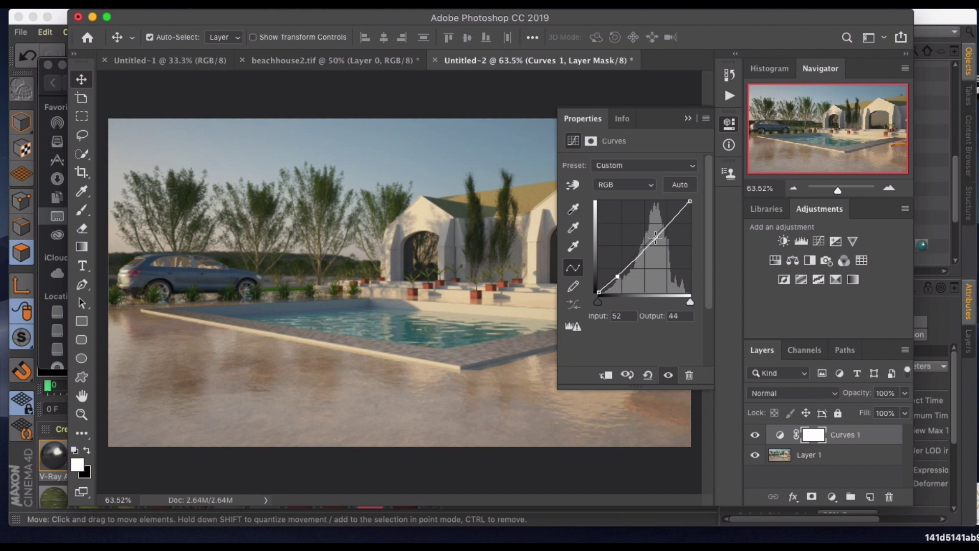
{"action": "left_click", "coordinate": [666, 227]}
{"action": "left_click_drag", "start_coordinate": [667, 226], "coordinate": [664, 224]}
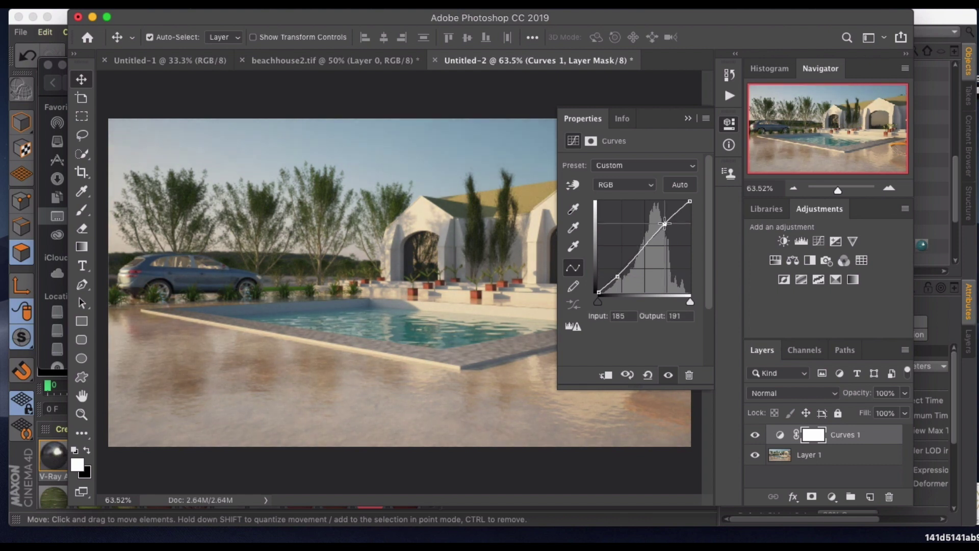
Collapse the curve settings, compare Curves 1 on and off, then select Layer 1
{"action": "left_click", "coordinate": [689, 119]}
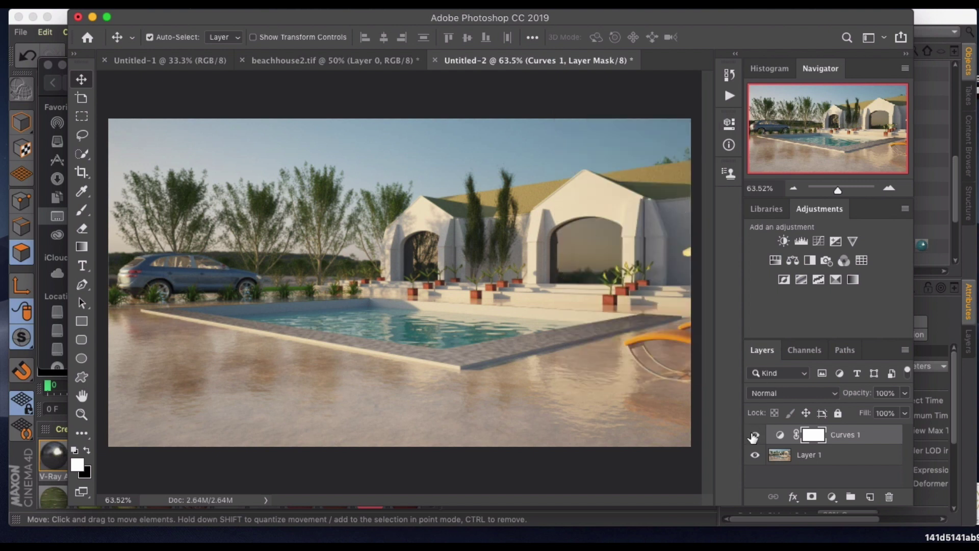
{"action": "left_click", "coordinate": [755, 436]}
{"action": "left_click", "coordinate": [755, 436]}
{"action": "left_click", "coordinate": [755, 436]}
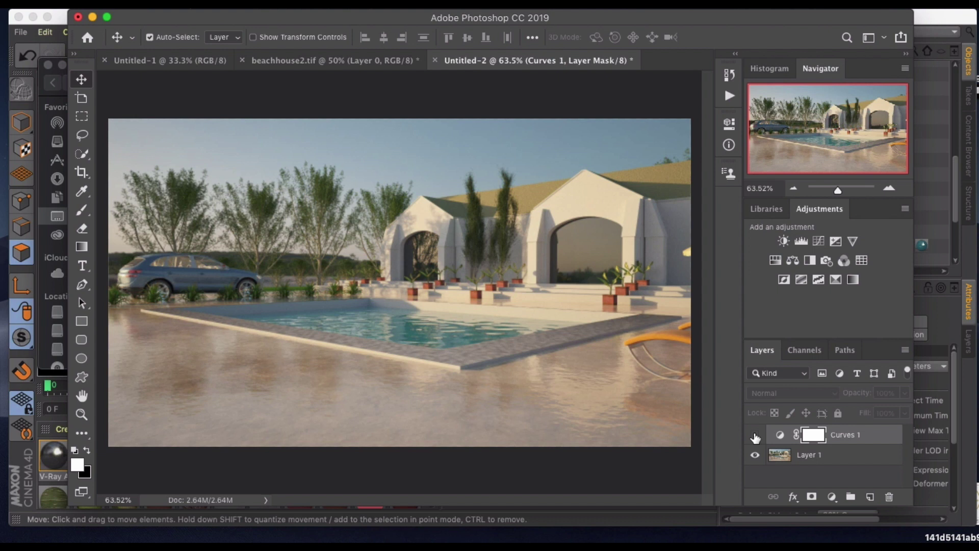
{"action": "left_click", "coordinate": [755, 436]}
{"action": "left_click", "coordinate": [754, 436]}
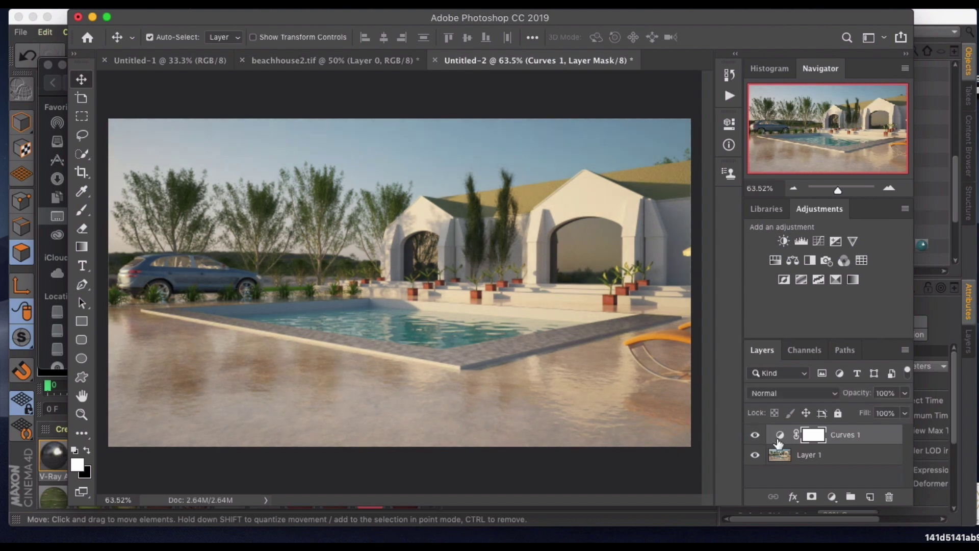
{"action": "left_click", "coordinate": [814, 457]}
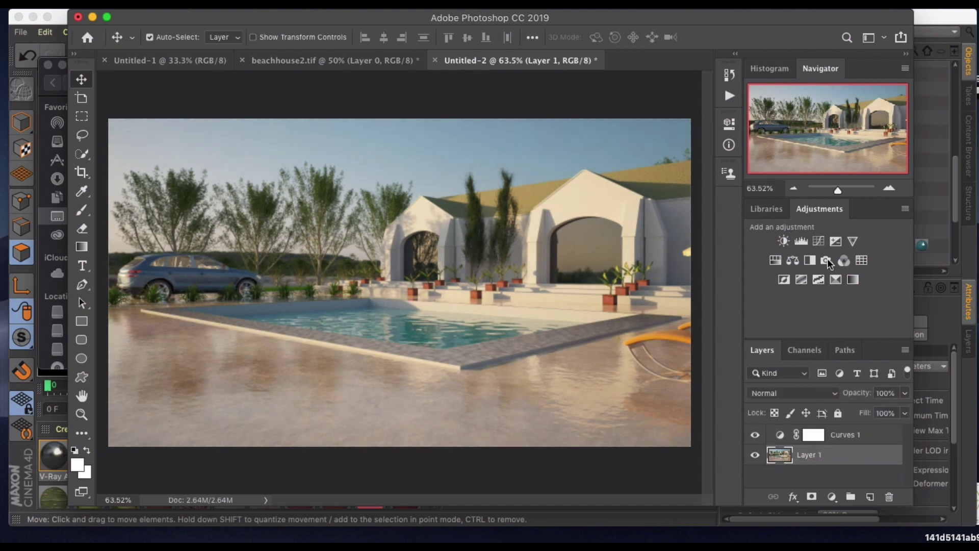
Add a Vibrance 1 adjustment with Vibrance +16 and Saturation +6
{"action": "left_click", "coordinate": [852, 241]}
{"action": "mouse_move", "coordinate": [631, 181]}
{"action": "left_mouse_down"}
{"action": "mouse_move", "coordinate": [717, 178]}
{"action": "mouse_move", "coordinate": [641, 181]}
{"action": "left_mouse_up"}
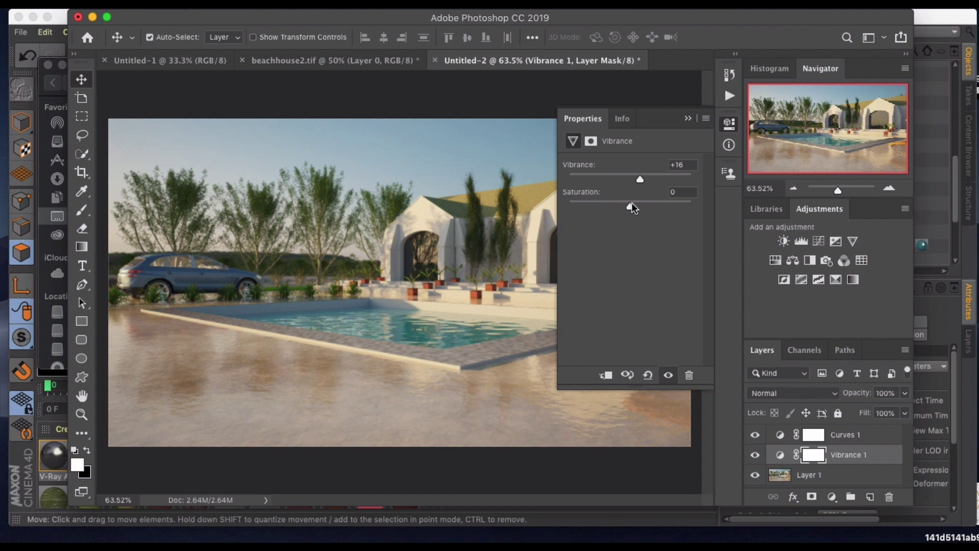
{"action": "left_click_drag", "start_coordinate": [630, 210], "coordinate": [634, 209]}
Compare Vibrance 1 on and off, then move Curves 1 below Vibrance 1
{"action": "left_click", "coordinate": [688, 119]}
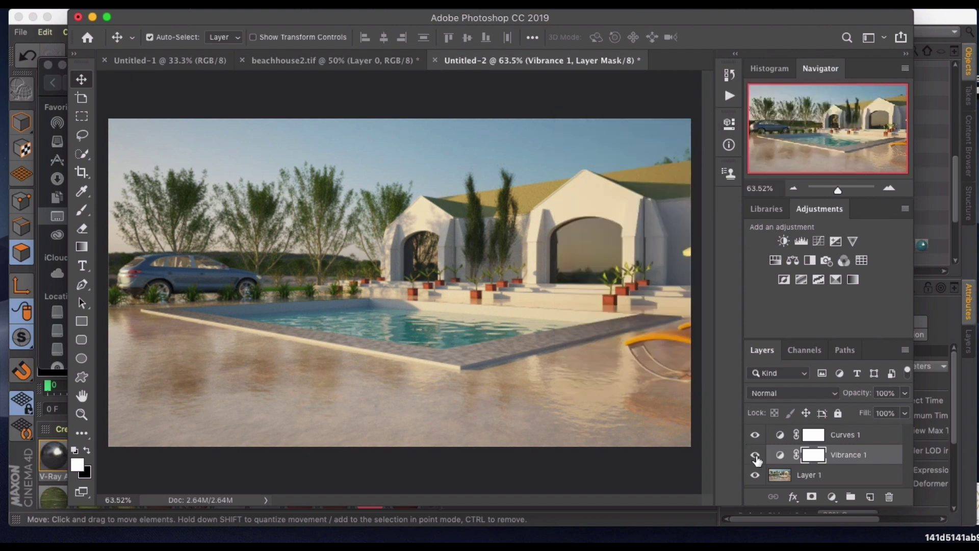
{"action": "left_click", "coordinate": [756, 455]}
{"action": "left_click", "coordinate": [755, 455]}
{"action": "left_click", "coordinate": [755, 456]}
{"action": "left_click", "coordinate": [755, 456]}
{"action": "left_click_drag", "start_coordinate": [844, 434], "coordinate": [845, 464]}
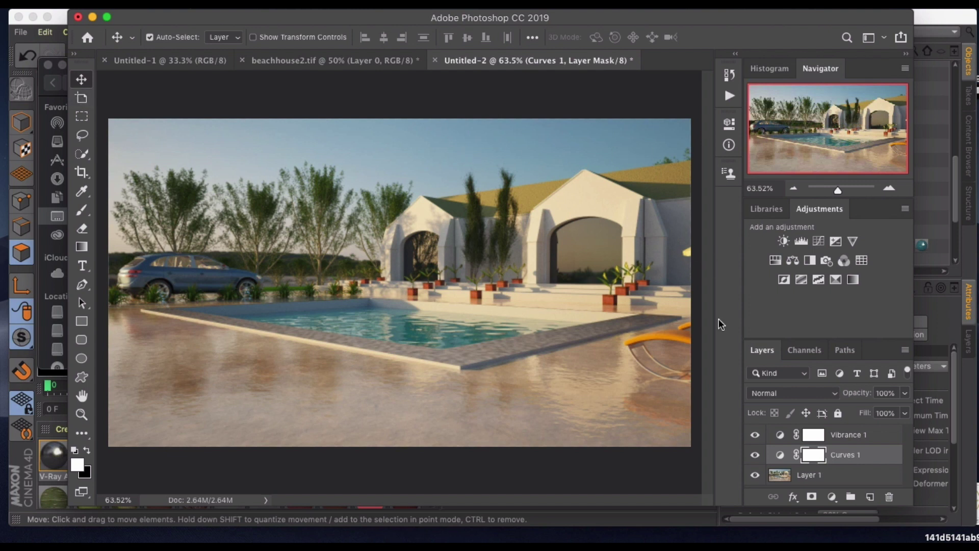
Nudge Layer 1 left, widen the Photoshop window, and add a new empty Layer 2
{"action": "left_click", "coordinate": [816, 475]}
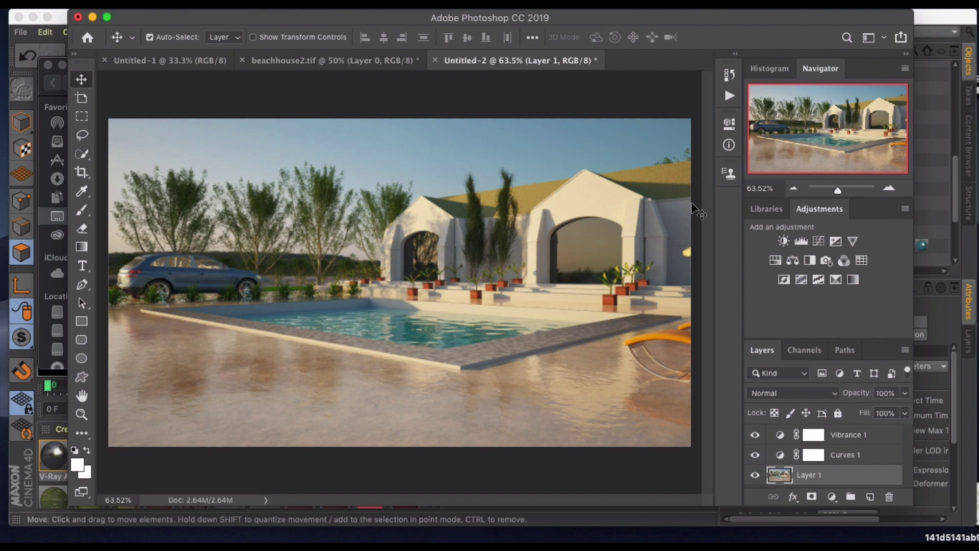
{"action": "key", "text": "Left"}
{"action": "key", "text": "Left"}
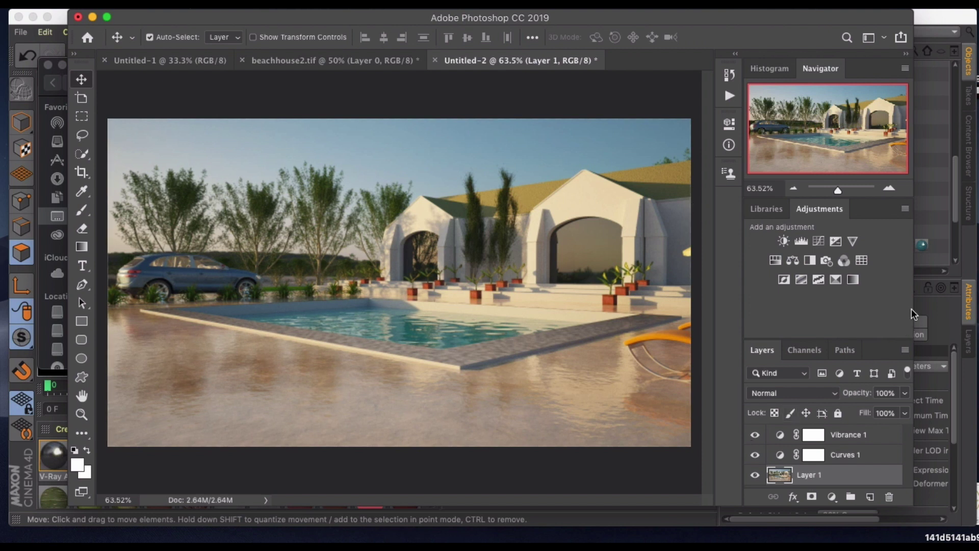
{"action": "left_click_drag", "start_coordinate": [913, 312], "coordinate": [950, 306]}
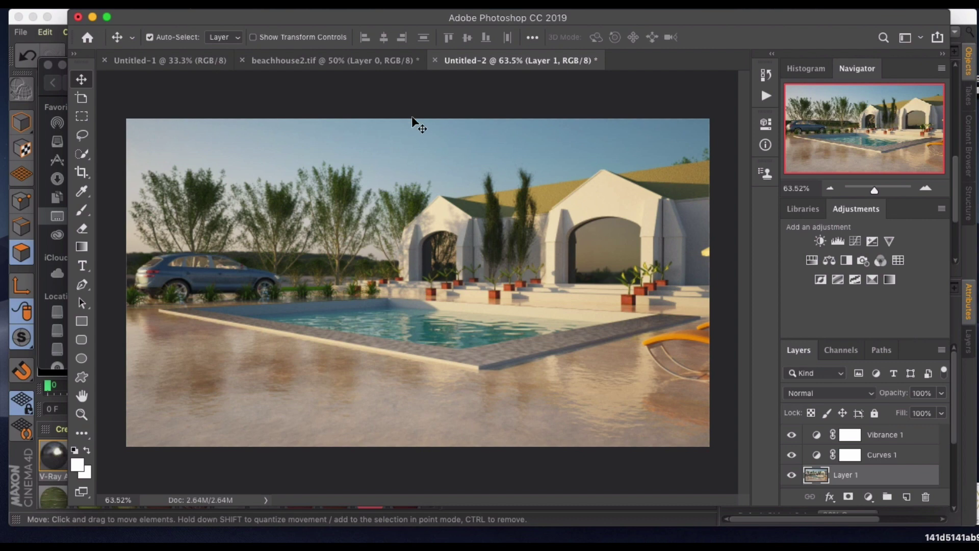
{"action": "left_click", "coordinate": [954, 413]}
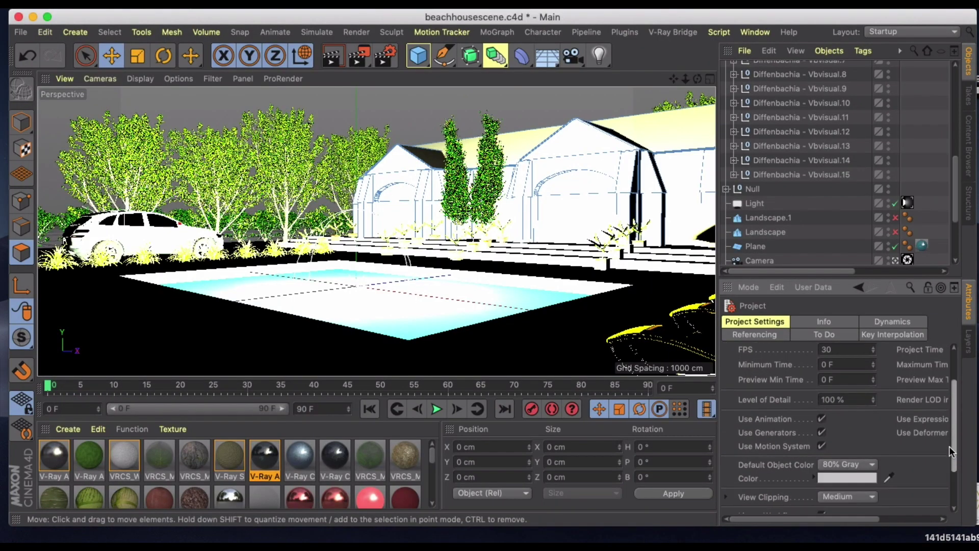
{"action": "scroll", "coordinate": [948, 459], "scroll_direction": "down", "scroll_amount": 3}
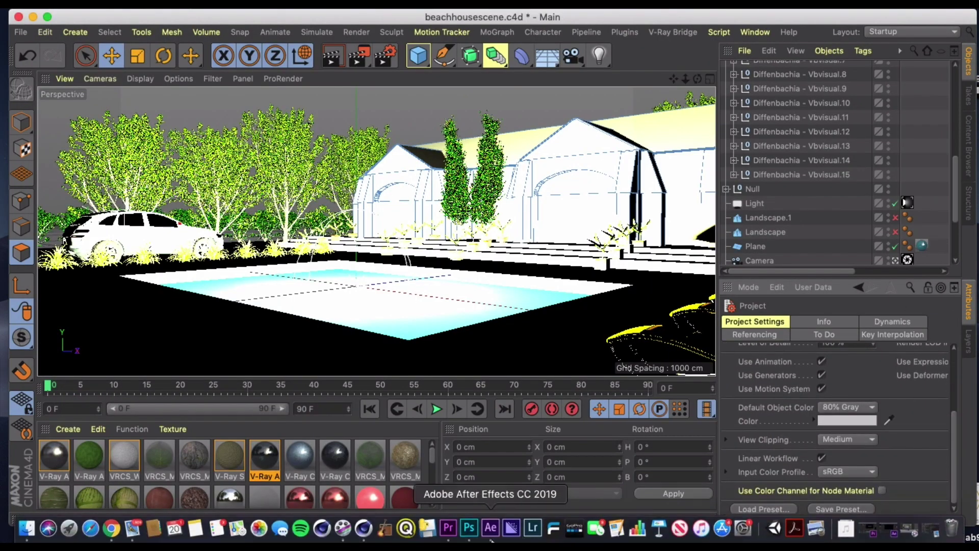
{"action": "left_click", "coordinate": [468, 529]}
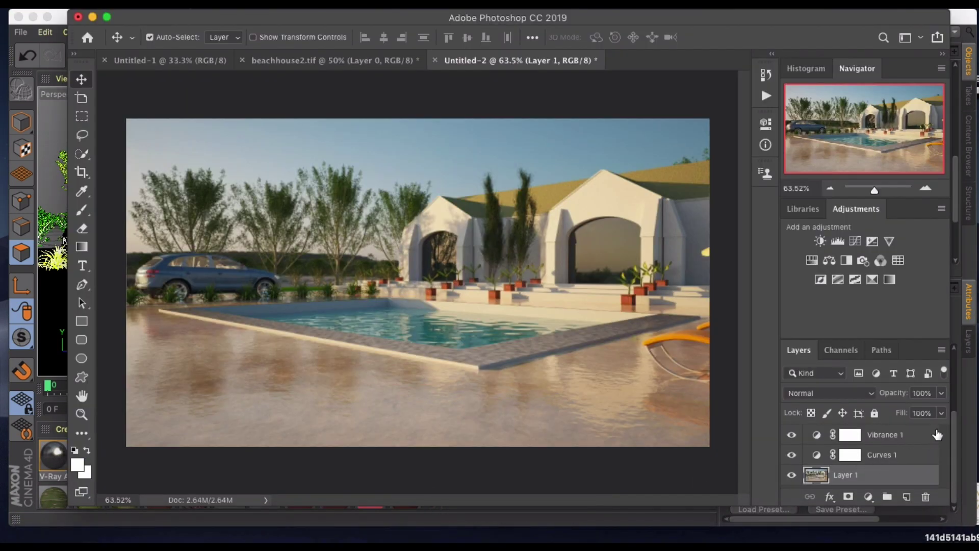
{"action": "left_click", "coordinate": [909, 498]}
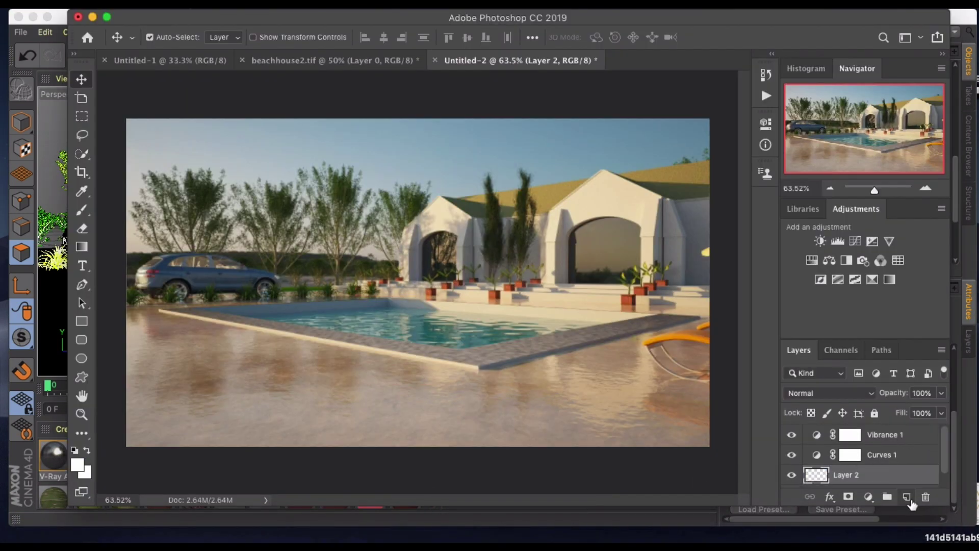
Lasso a curved upper-left sky area on Layer 2, fill it with White, and deselect
{"action": "left_click", "coordinate": [86, 136]}
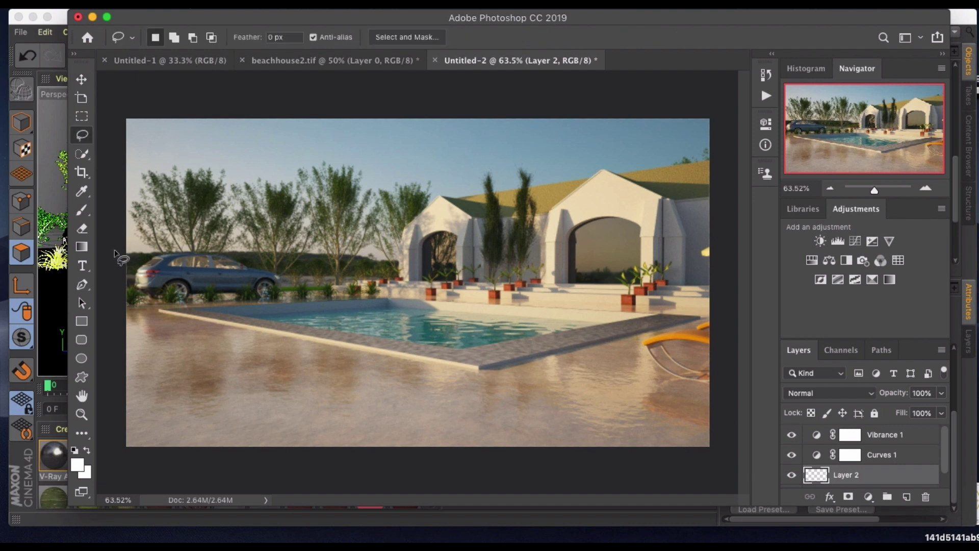
{"action": "mouse_move", "coordinate": [114, 252]}
{"action": "left_mouse_down"}
{"action": "mouse_move", "coordinate": [240, 243]}
{"action": "mouse_move", "coordinate": [387, 199]}
{"action": "mouse_move", "coordinate": [416, 173]}
{"action": "mouse_move", "coordinate": [436, 111]}
{"action": "mouse_move", "coordinate": [302, 99]}
{"action": "mouse_move", "coordinate": [136, 100]}
{"action": "mouse_move", "coordinate": [92, 120]}
{"action": "mouse_move", "coordinate": [51, 270]}
{"action": "left_mouse_up"}
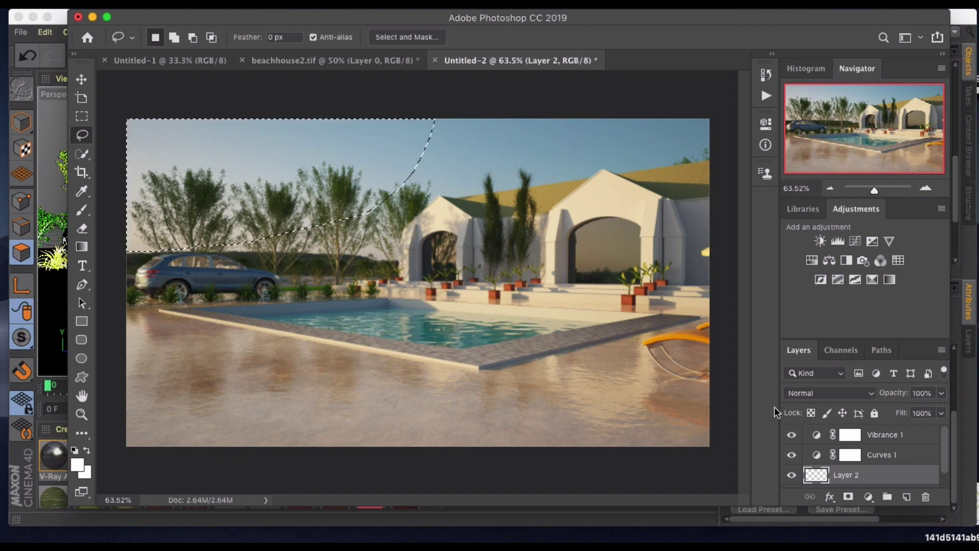
{"action": "right_click", "coordinate": [312, 167]}
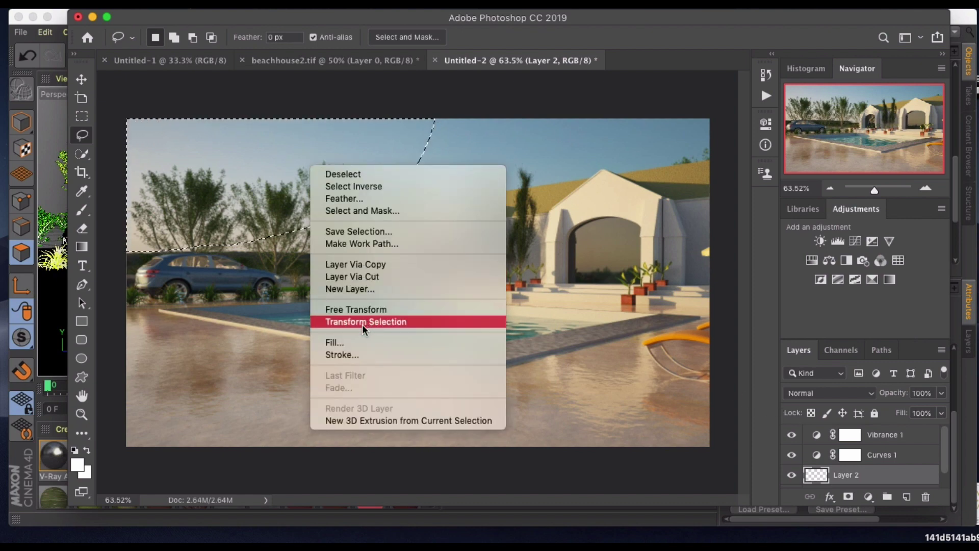
{"action": "left_click", "coordinate": [360, 343]}
{"action": "left_click", "coordinate": [582, 193]}
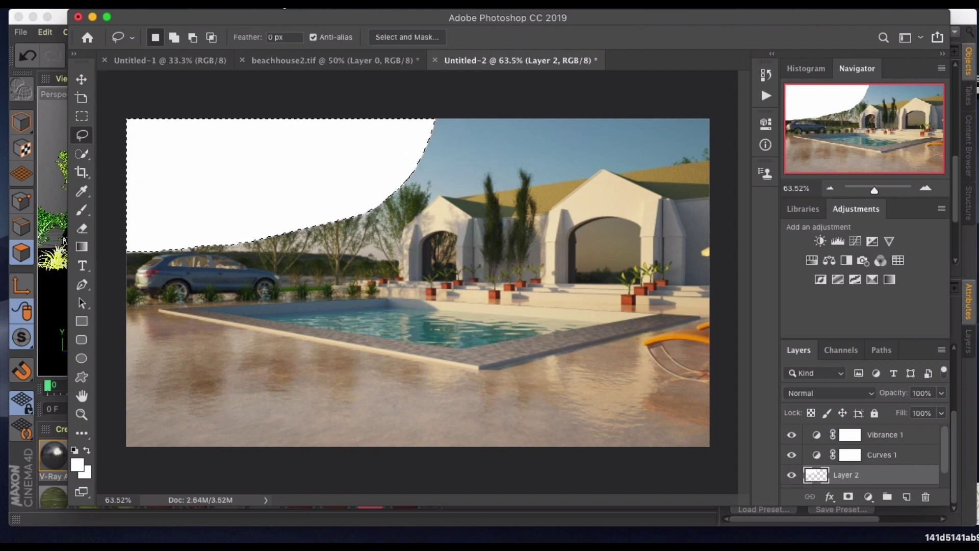
{"action": "left_click", "coordinate": [305, 4]}
{"action": "left_click", "coordinate": [328, 29]}
Apply a 15 px Field Blur pinned on the upper-left white patch
{"action": "left_click", "coordinate": [82, 79]}
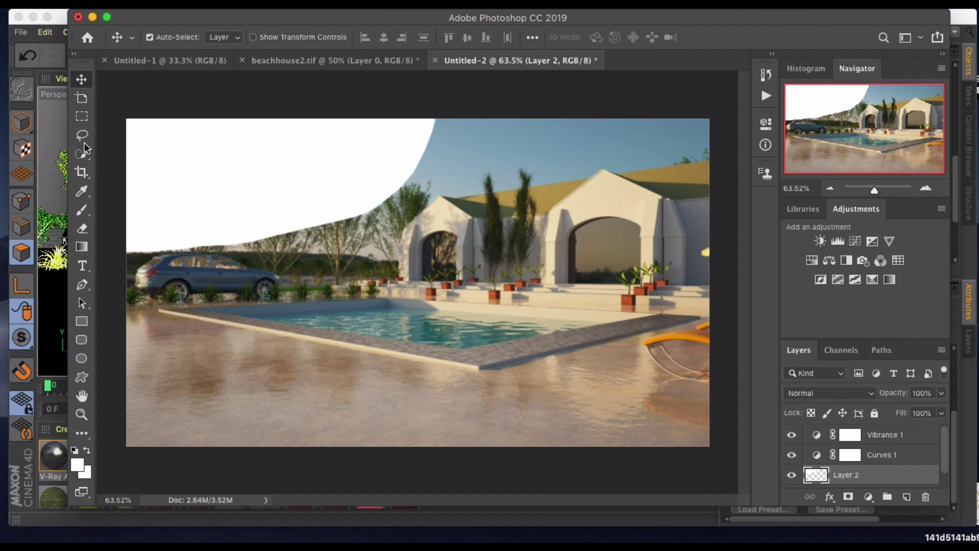
{"action": "left_click", "coordinate": [352, 4]}
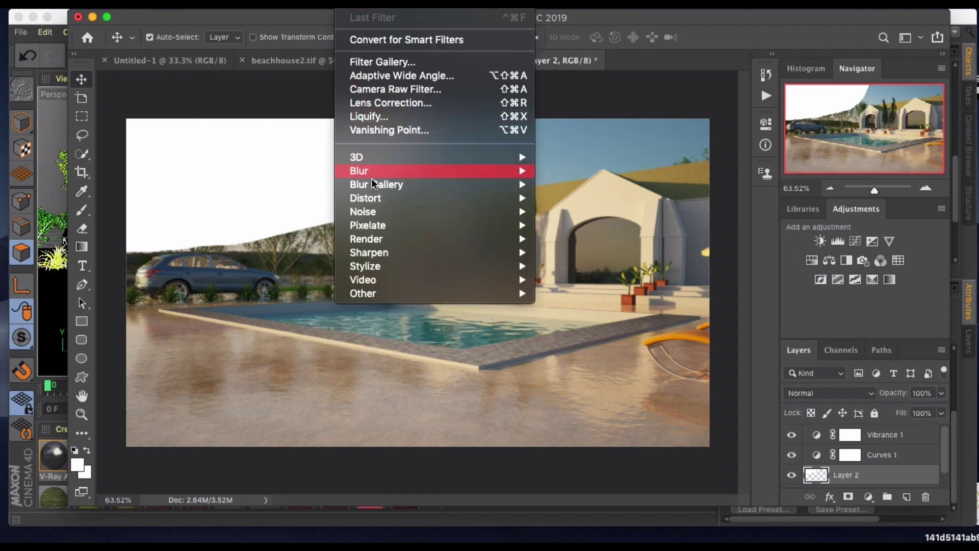
{"action": "mouse_move", "coordinate": [518, 184]}
{"action": "left_click", "coordinate": [552, 189]}
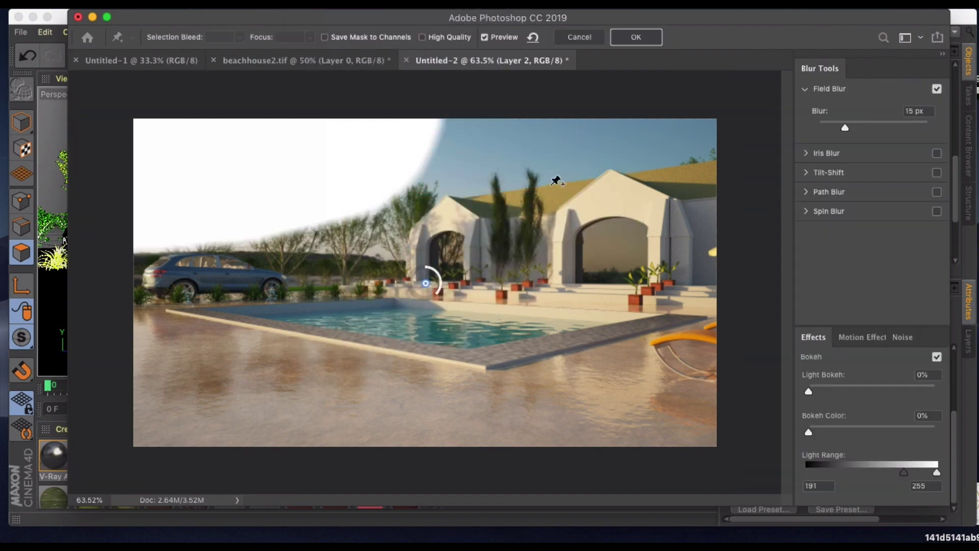
{"action": "left_click", "coordinate": [270, 160]}
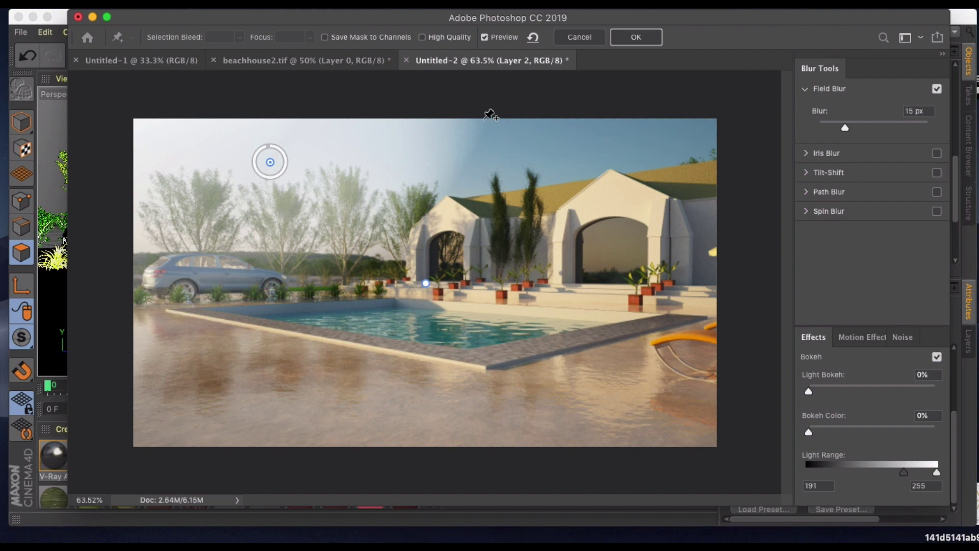
{"action": "left_click", "coordinate": [636, 38]}
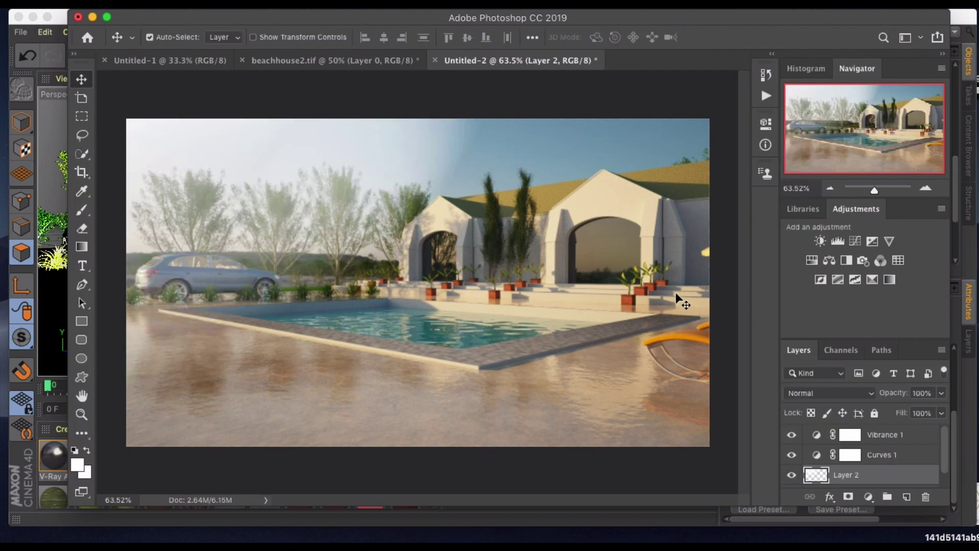
Enable a pale yellow (ffea5a) Outer Glow on Layer 2: Screen, 35% opacity, 8 px
{"action": "double_click", "coordinate": [906, 478]}
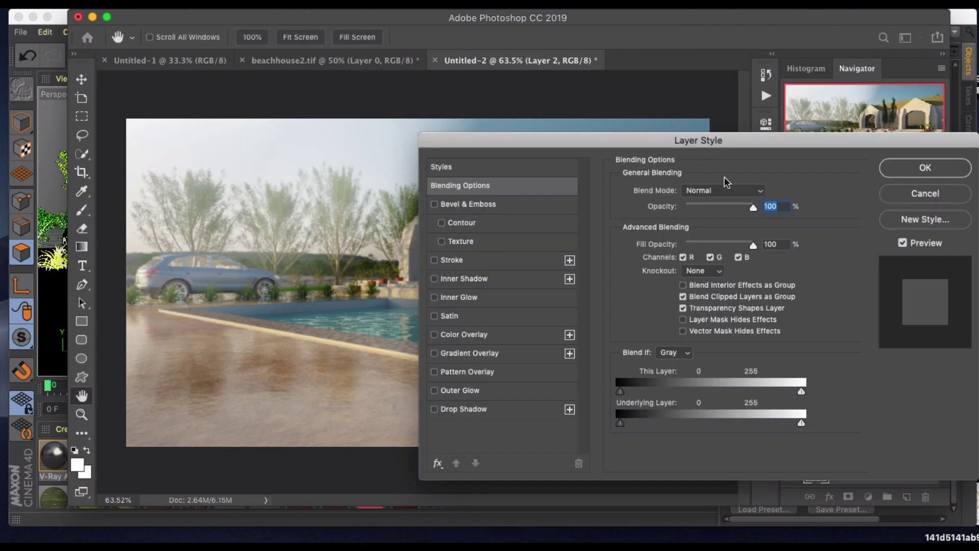
{"action": "left_click_drag", "start_coordinate": [610, 126], "coordinate": [608, 86]}
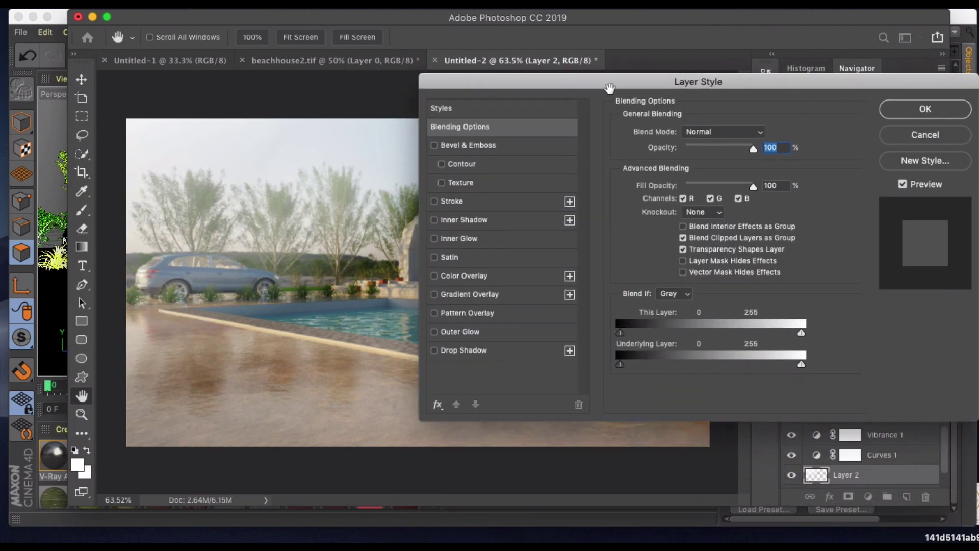
{"action": "left_click", "coordinate": [508, 332]}
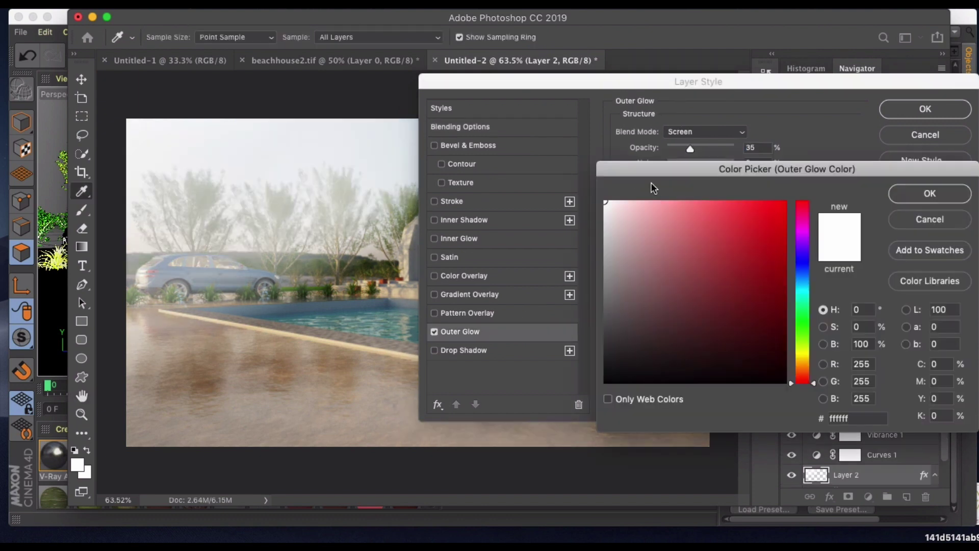
{"action": "left_click_drag", "start_coordinate": [802, 361], "coordinate": [802, 358]}
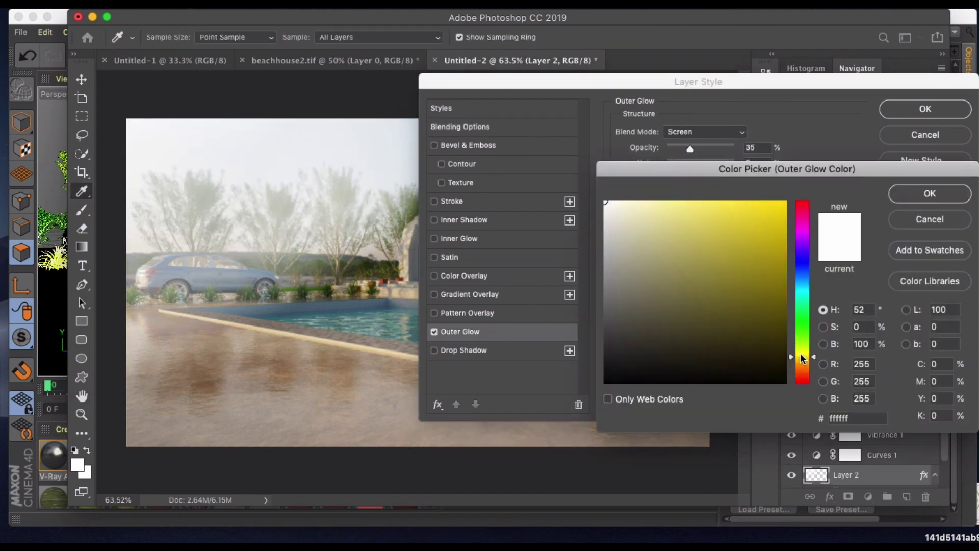
{"action": "left_click_drag", "start_coordinate": [721, 203], "coordinate": [730, 192]}
{"action": "left_click", "coordinate": [913, 193]}
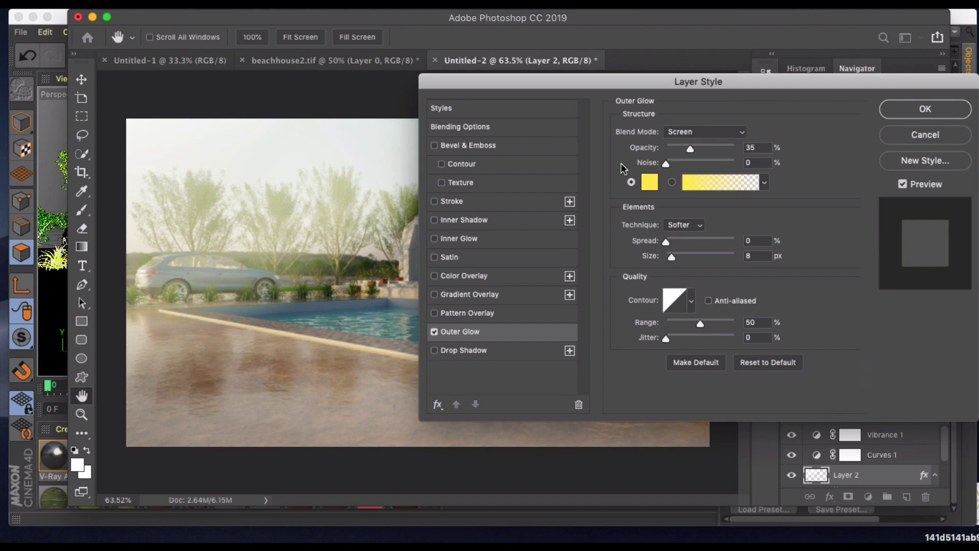
{"action": "left_click", "coordinate": [434, 332]}
{"action": "left_click", "coordinate": [435, 332]}
Confirm the Outer Glow style and set Layer 2's blend mode to Multiply
{"action": "left_click", "coordinate": [925, 112]}
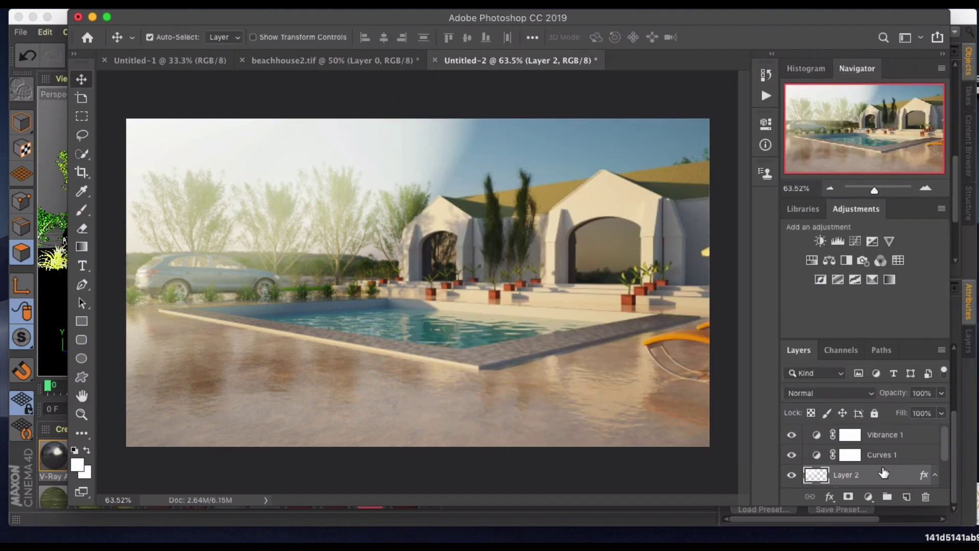
{"action": "left_click", "coordinate": [869, 397]}
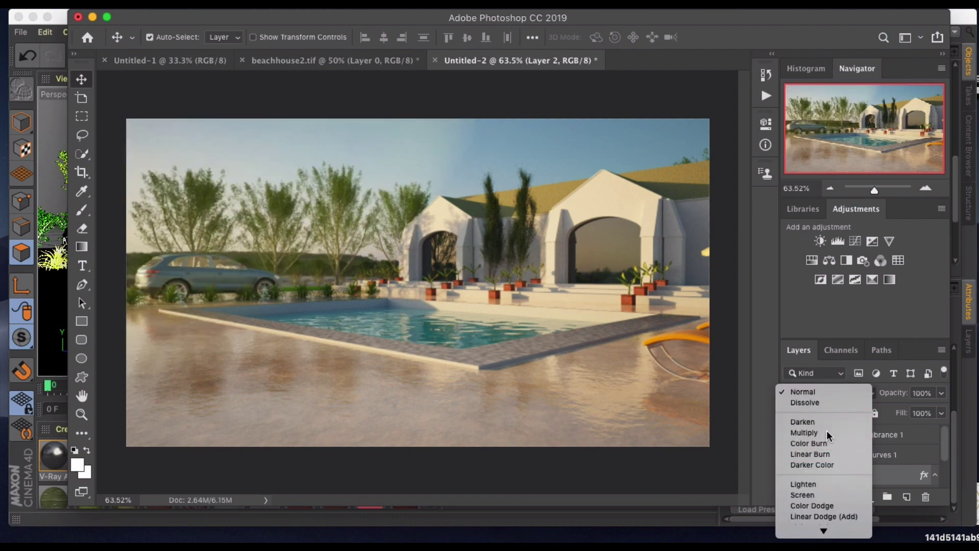
{"action": "left_click", "coordinate": [827, 432]}
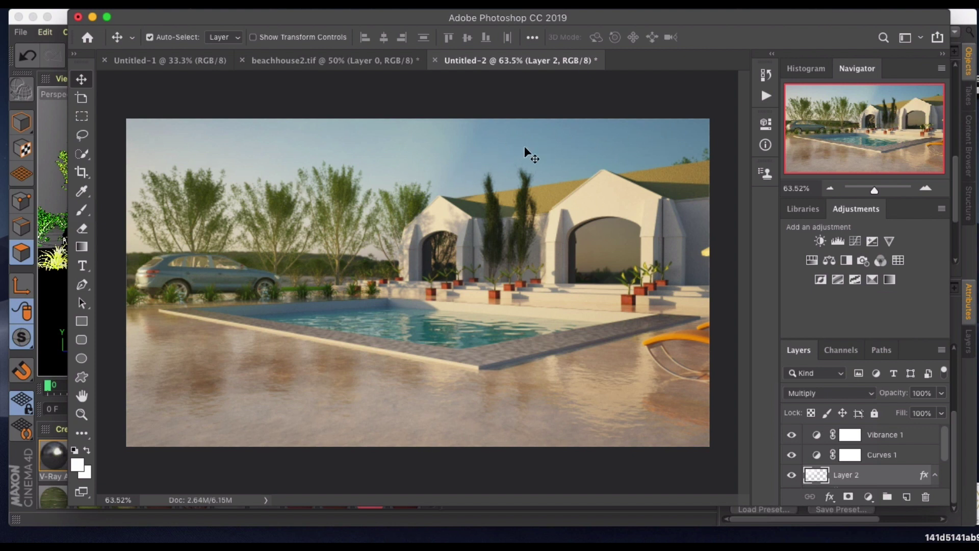
Set Layer 2's opacity to 50% and compare it hidden and shown
{"action": "left_click", "coordinate": [942, 393]}
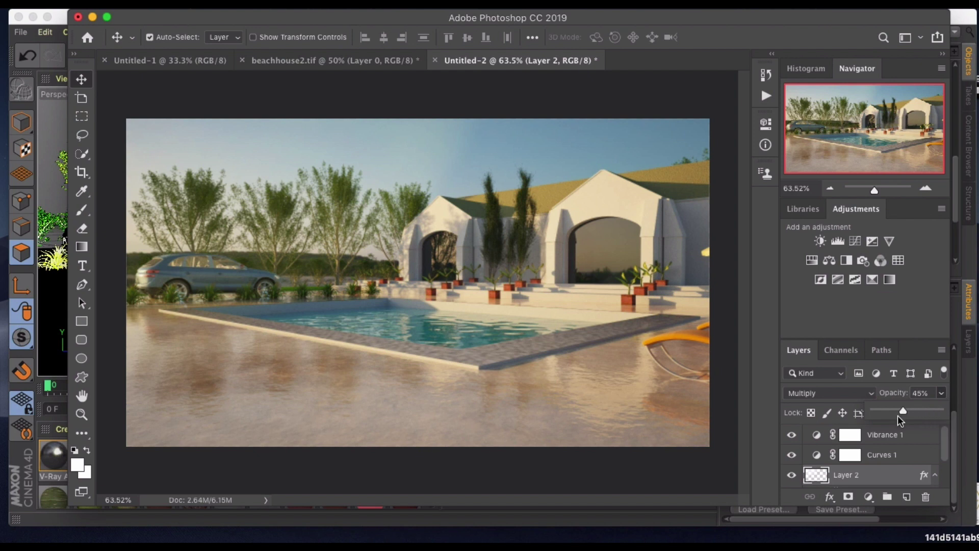
{"action": "mouse_move", "coordinate": [899, 417]}
{"action": "left_mouse_down"}
{"action": "mouse_move", "coordinate": [879, 421]}
{"action": "mouse_move", "coordinate": [894, 413]}
{"action": "left_mouse_up"}
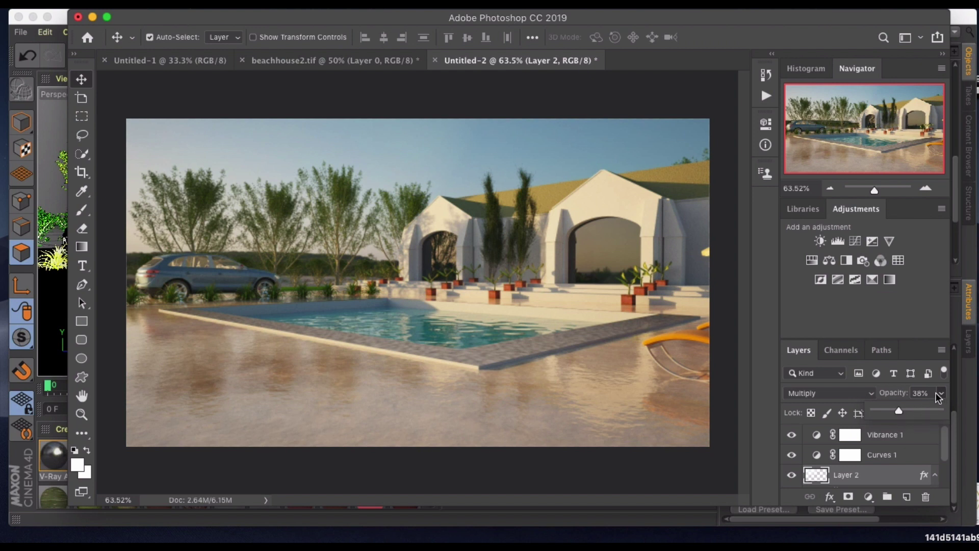
{"action": "left_click", "coordinate": [884, 393]}
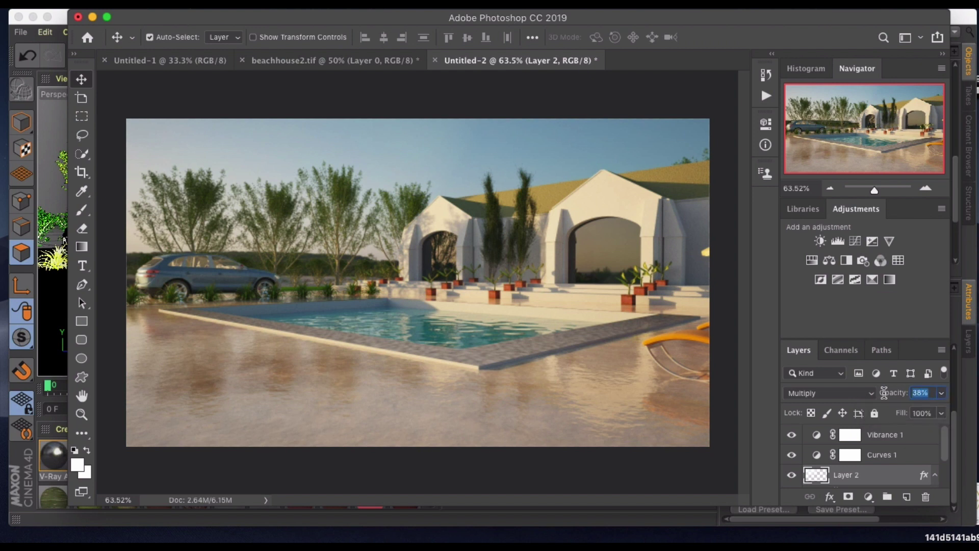
{"action": "type", "text": "50"}
{"action": "key", "text": "Return"}
{"action": "left_click", "coordinate": [790, 477]}
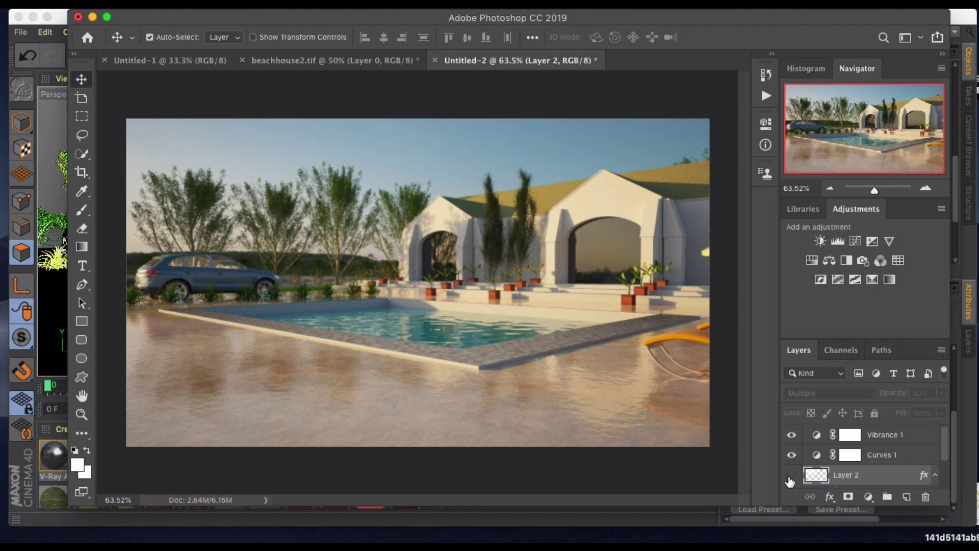
{"action": "left_click", "coordinate": [791, 478]}
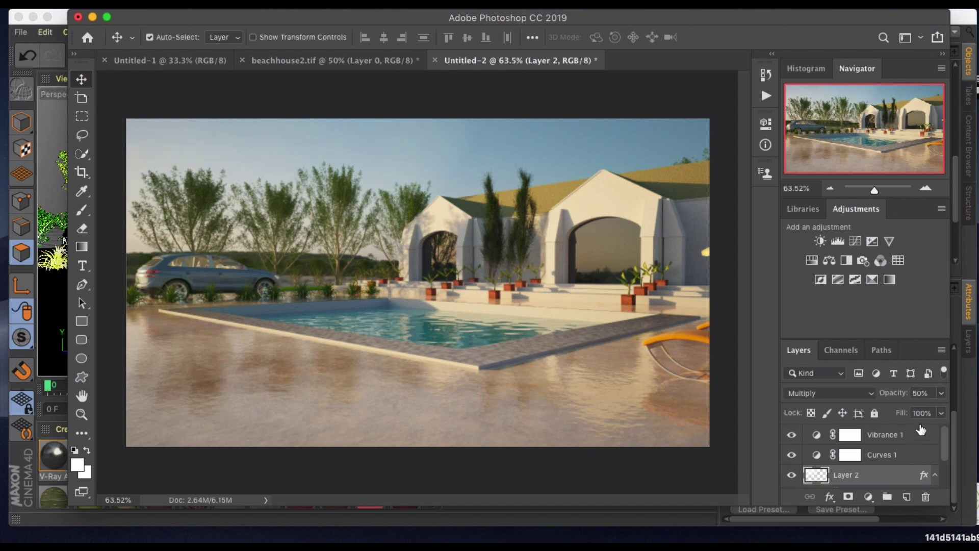
Scroll the Layers panel down and make Layer 1, the original render, active
{"action": "mouse_move", "coordinate": [942, 433]}
{"action": "left_mouse_down"}
{"action": "mouse_move", "coordinate": [944, 467]}
{"action": "mouse_move", "coordinate": [943, 426]}
{"action": "left_mouse_up"}
{"action": "left_click_drag", "start_coordinate": [944, 440], "coordinate": [943, 470]}
{"action": "left_click", "coordinate": [896, 486]}
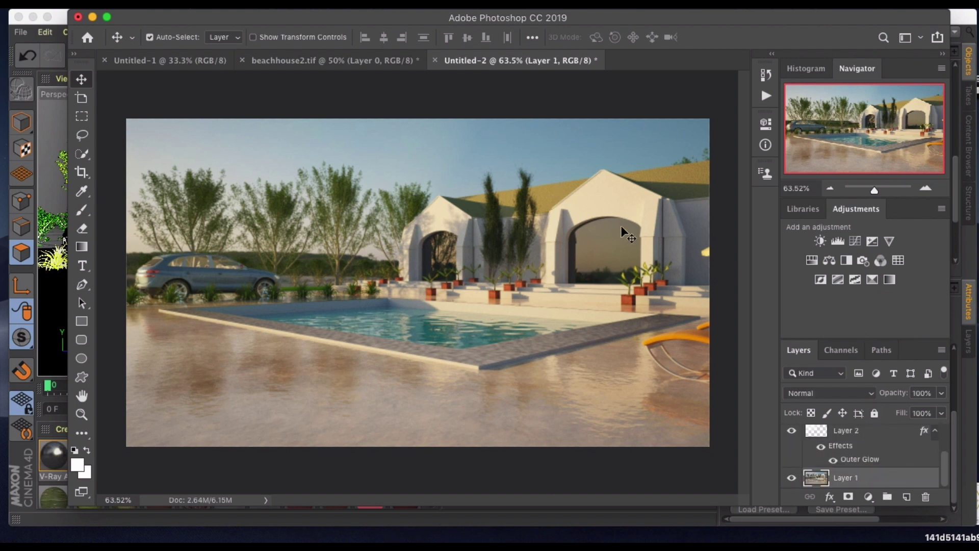
{"action": "left_click", "coordinate": [766, 96]}
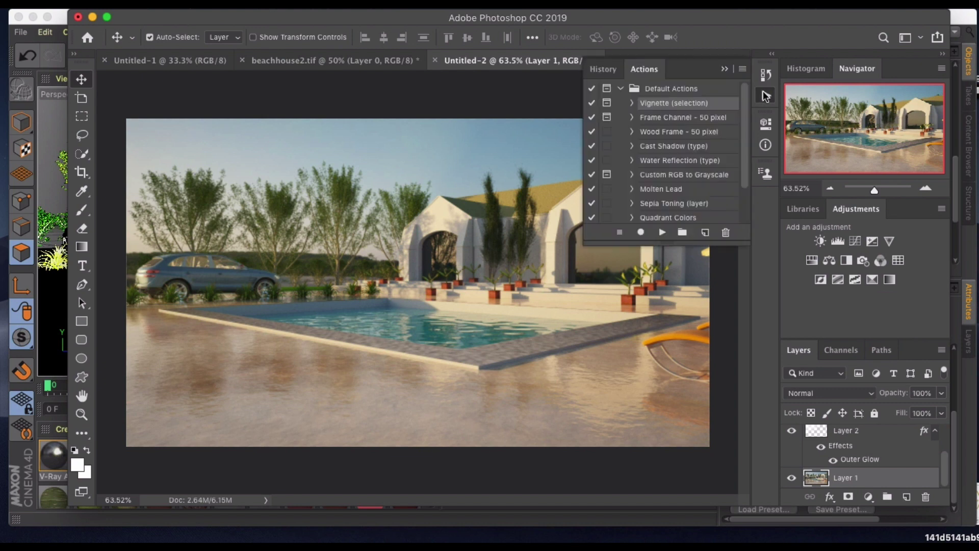
{"action": "scroll", "coordinate": [746, 140], "scroll_direction": "down", "scroll_amount": 3}
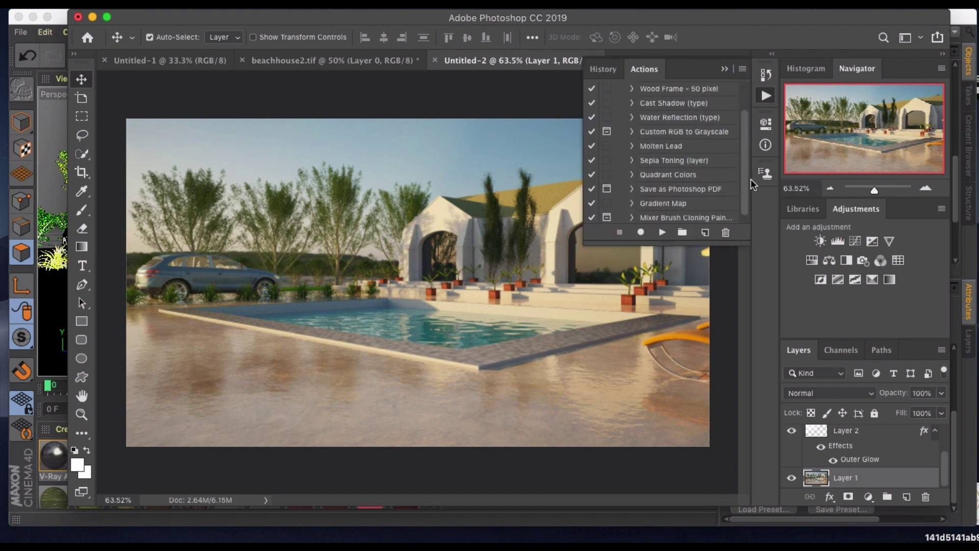
{"action": "scroll", "coordinate": [751, 145], "scroll_direction": "up", "scroll_amount": 2}
{"action": "scroll", "coordinate": [751, 147], "scroll_direction": "up", "scroll_amount": 3}
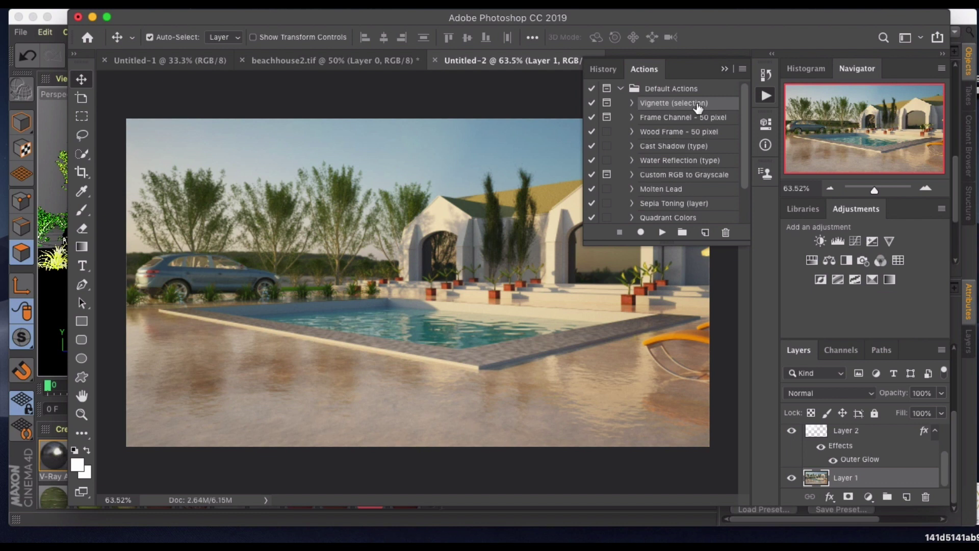
{"action": "left_click", "coordinate": [620, 89]}
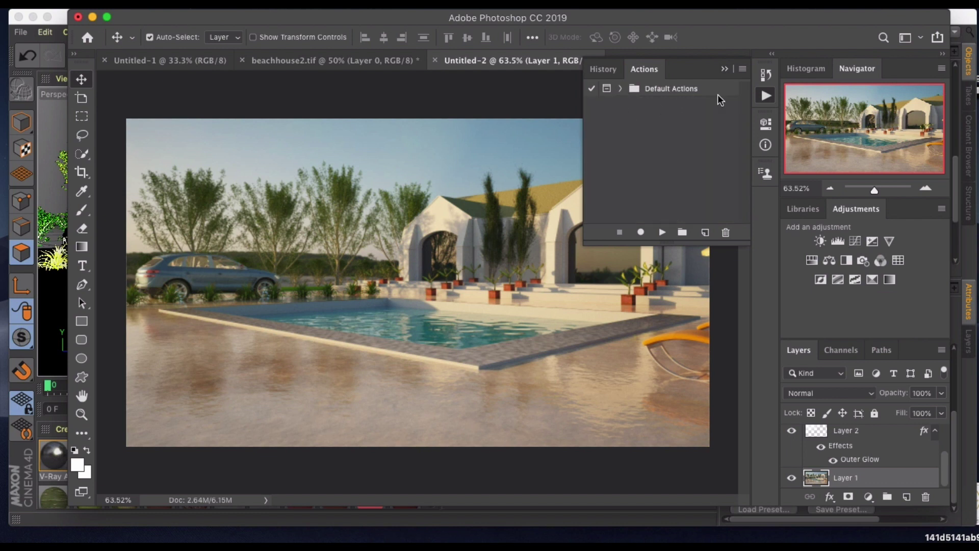
{"action": "left_click", "coordinate": [760, 96]}
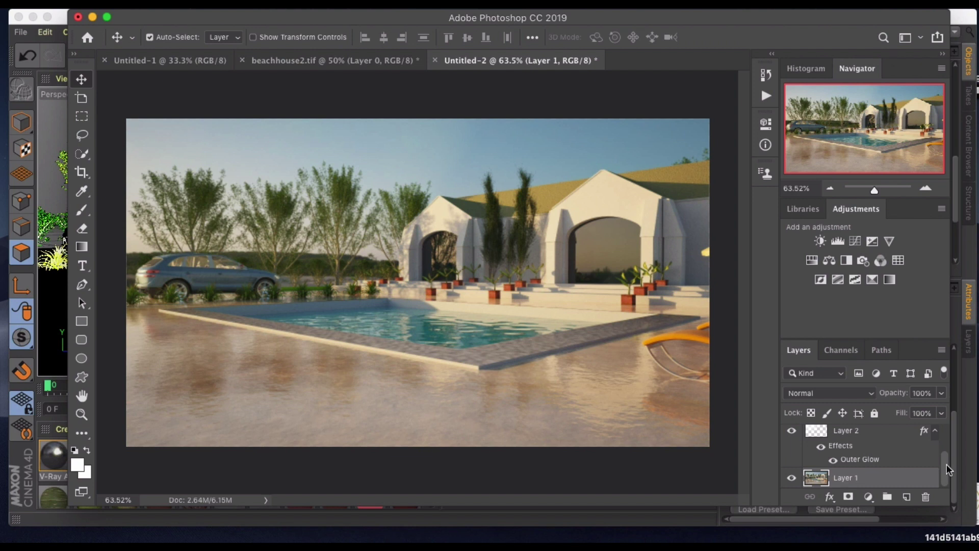
Add an empty Layer 3 and a Curves adjustment with the white point lowered and shadows lifted
{"action": "left_click", "coordinate": [907, 499]}
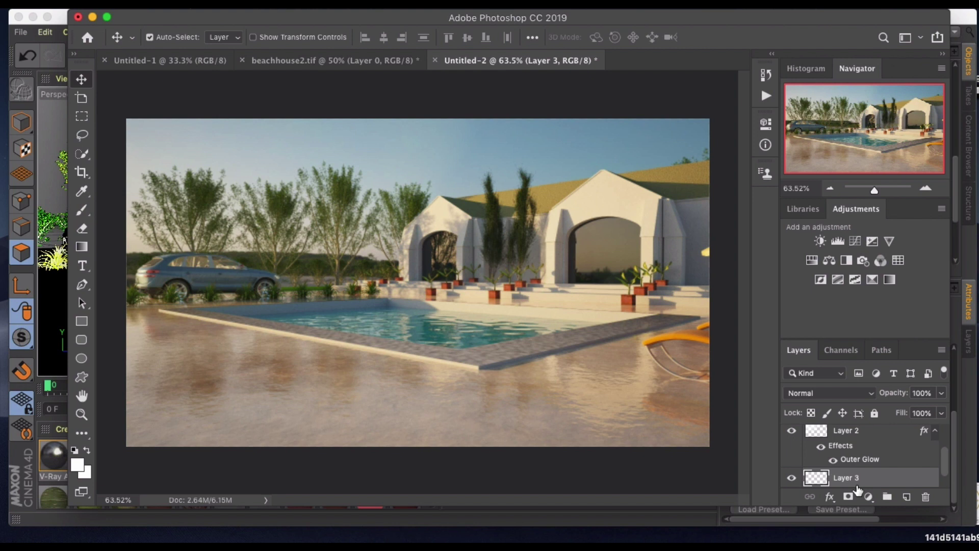
{"action": "left_click", "coordinate": [855, 241]}
{"action": "left_click_drag", "start_coordinate": [677, 250], "coordinate": [676, 247]}
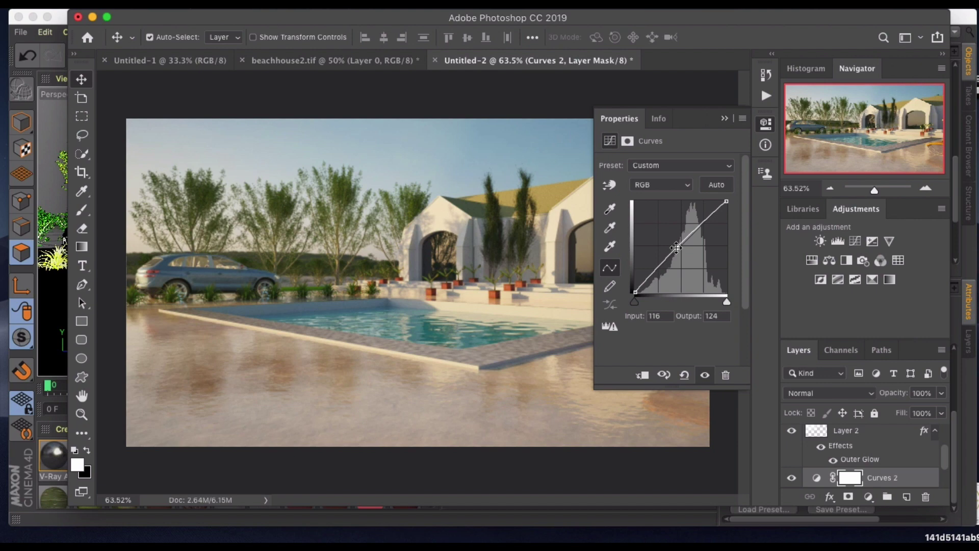
{"action": "key", "text": "Delete"}
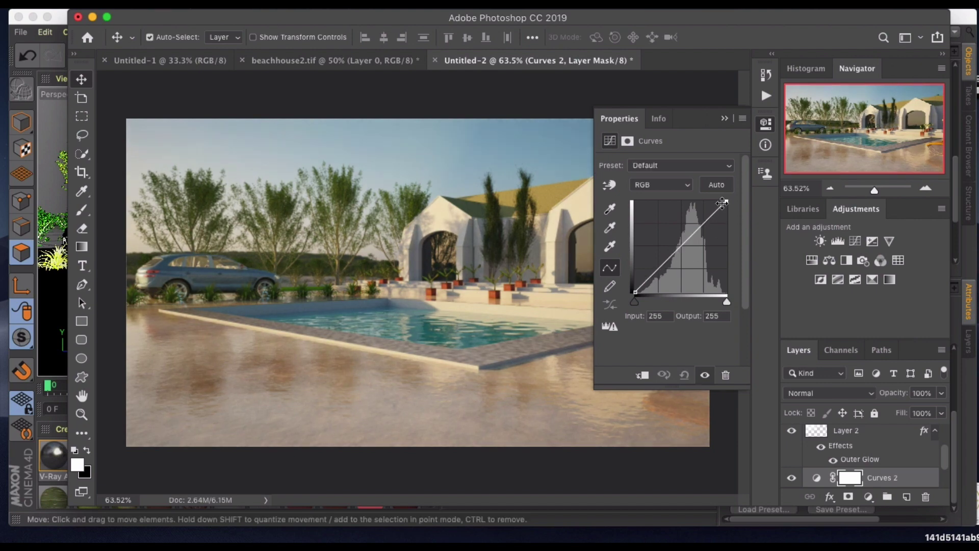
{"action": "left_click_drag", "start_coordinate": [722, 203], "coordinate": [721, 222]}
{"action": "mouse_move", "coordinate": [639, 280]}
{"action": "left_mouse_down"}
{"action": "mouse_move", "coordinate": [636, 299]}
{"action": "mouse_move", "coordinate": [632, 284]}
{"action": "left_mouse_up"}
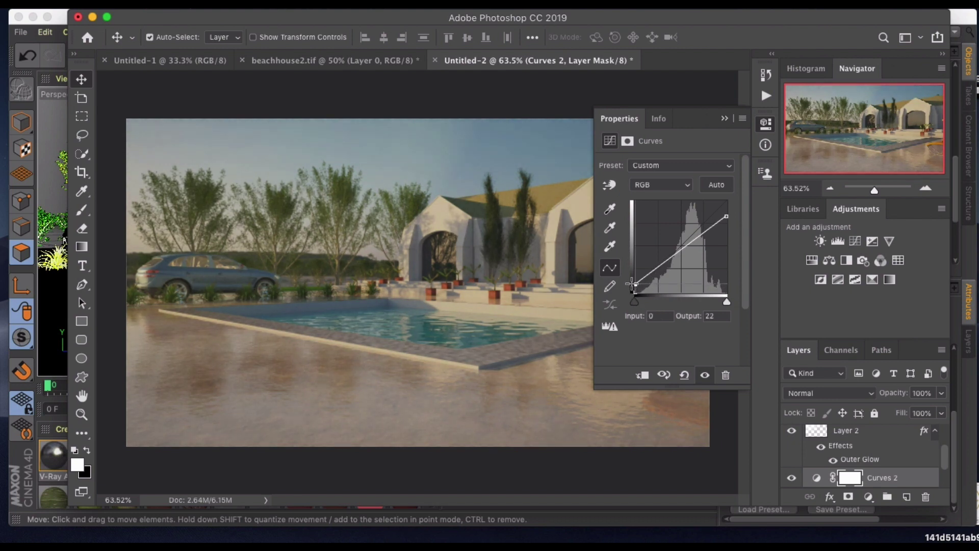
{"action": "left_click", "coordinate": [724, 118]}
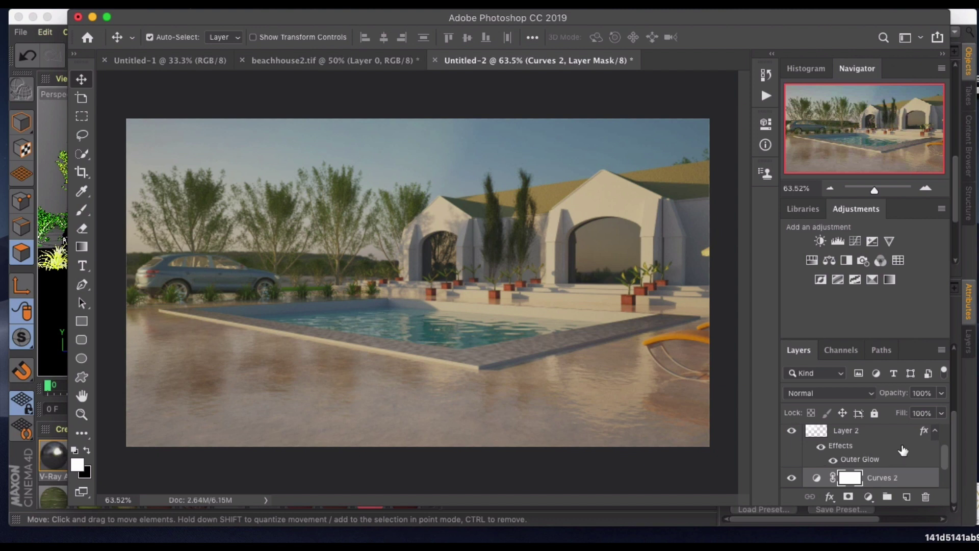
Set the Curves 2 opacity to 73% and toggle its visibility to compare
{"action": "left_click", "coordinate": [940, 413]}
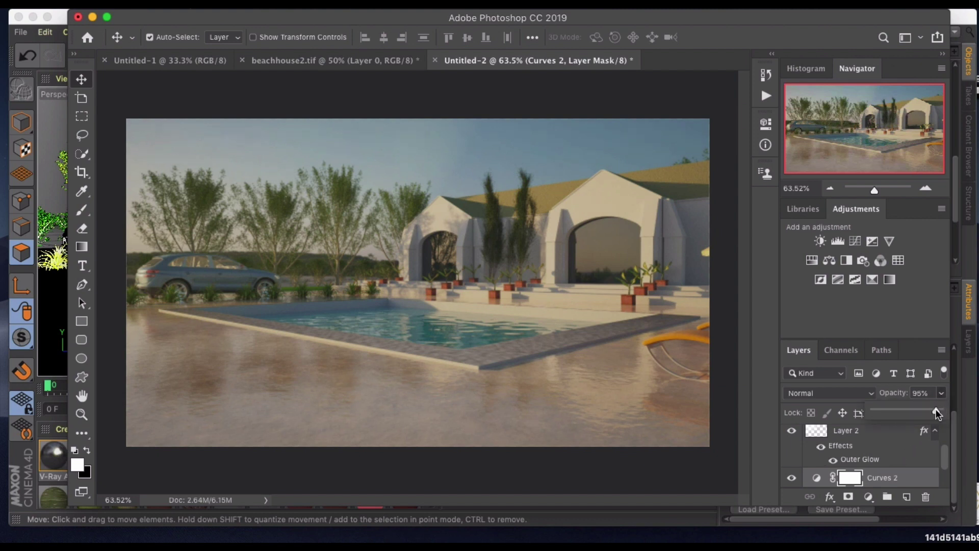
{"action": "left_click_drag", "start_coordinate": [936, 409], "coordinate": [926, 412]}
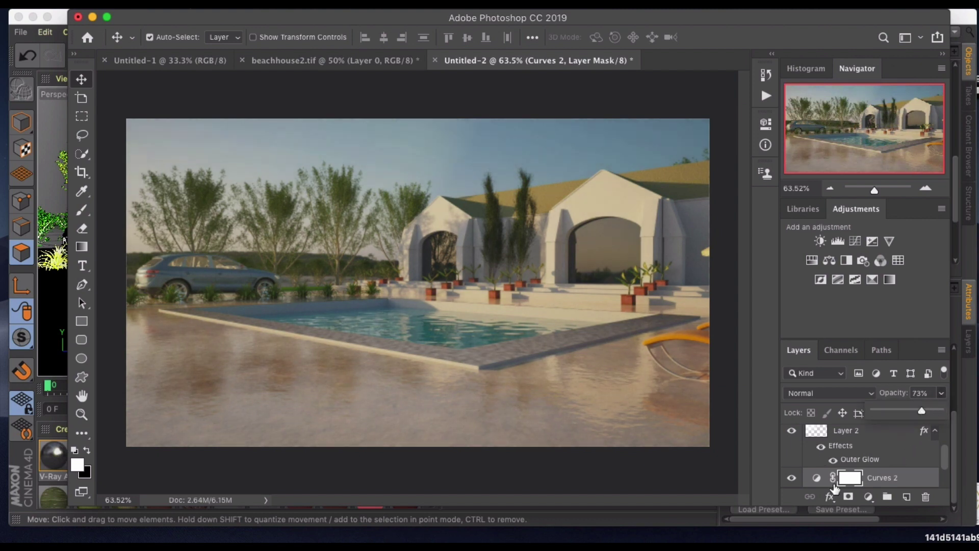
{"action": "left_click", "coordinate": [791, 478]}
{"action": "left_click", "coordinate": [791, 480]}
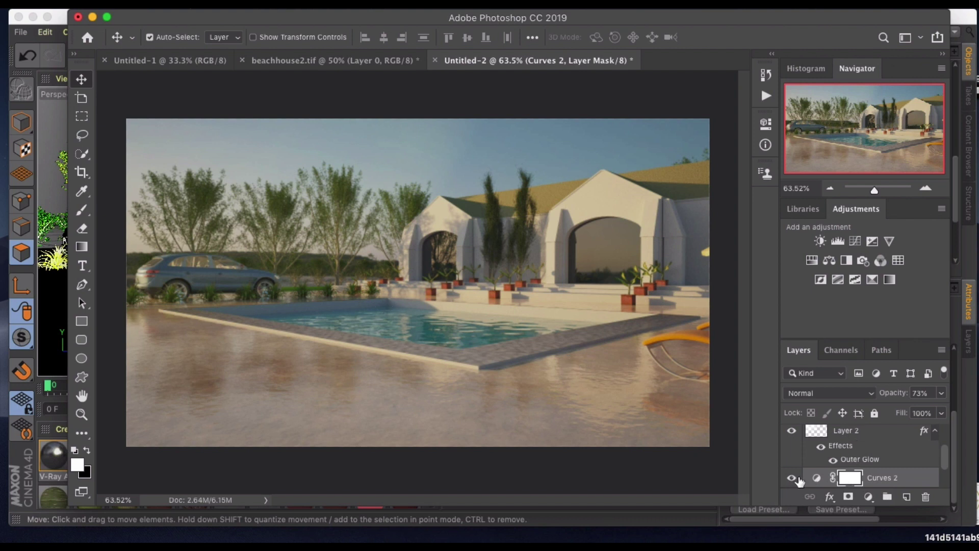
{"action": "scroll", "coordinate": [865, 457], "scroll_direction": "down", "scroll_amount": 2}
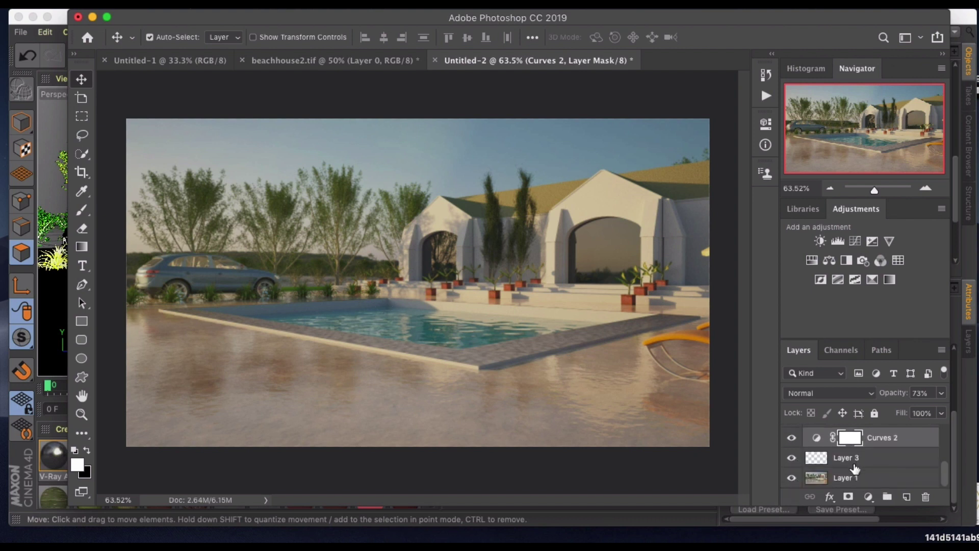
Apply Reduce Noise to Layer 1 at strength 10 with 60% detail, after comparing against strength 0
{"action": "left_click", "coordinate": [851, 478]}
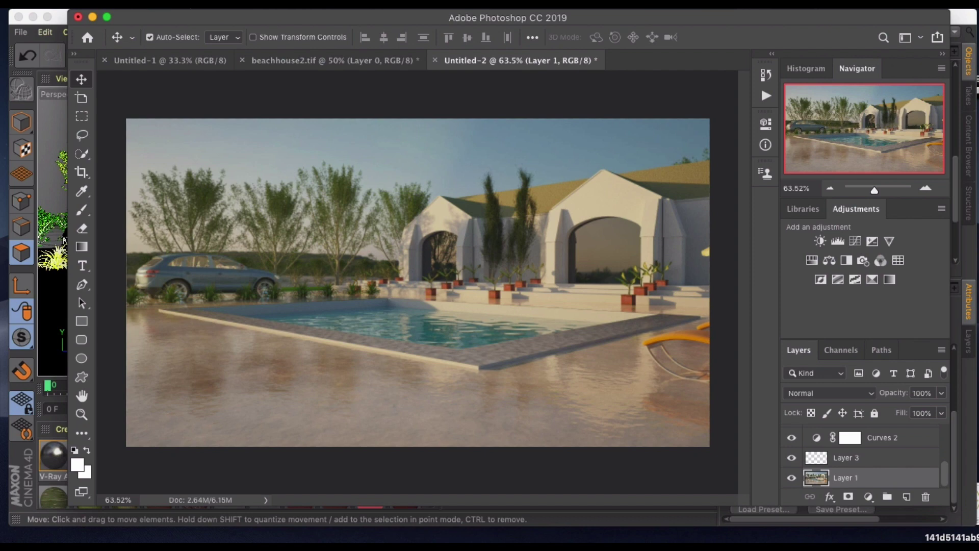
{"action": "left_click", "coordinate": [352, 2]}
{"action": "mouse_move", "coordinate": [411, 212]}
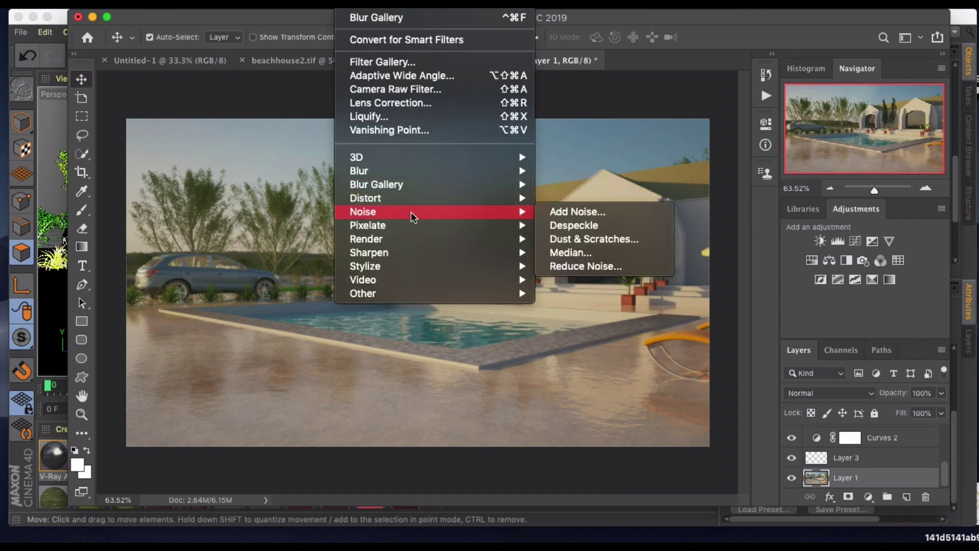
{"action": "left_click", "coordinate": [561, 264]}
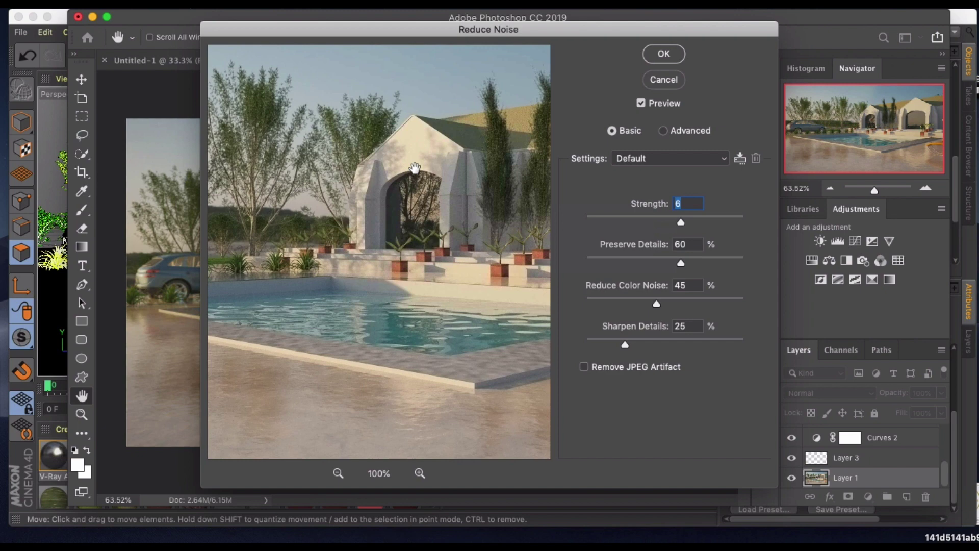
{"action": "left_click_drag", "start_coordinate": [680, 223], "coordinate": [587, 224]}
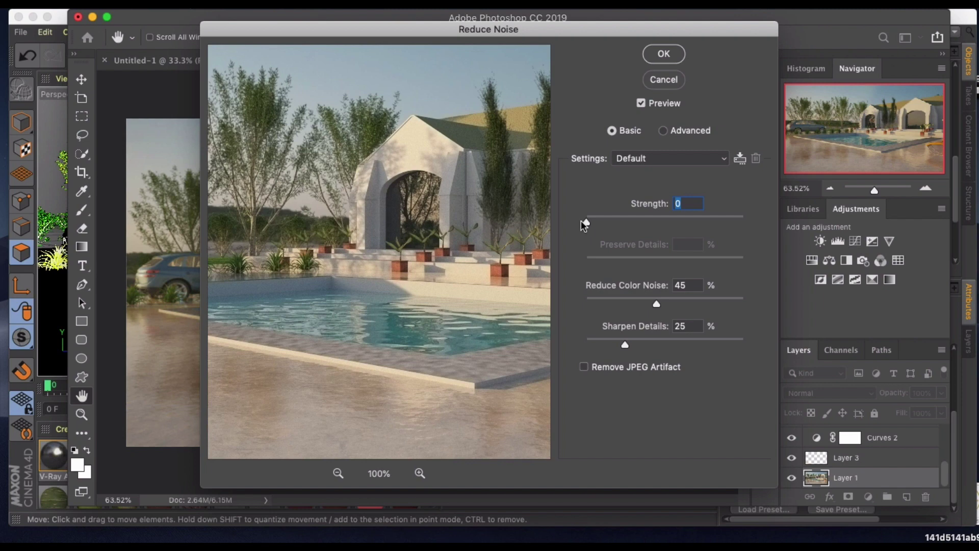
{"action": "left_click_drag", "start_coordinate": [586, 222], "coordinate": [681, 222]}
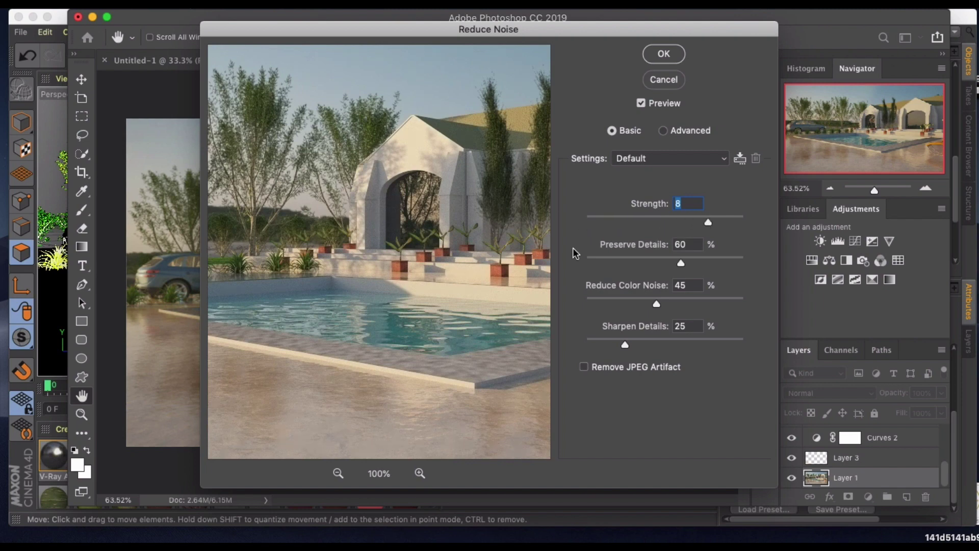
{"action": "left_click", "coordinate": [589, 218]}
{"action": "left_click", "coordinate": [697, 216]}
{"action": "left_click", "coordinate": [587, 217]}
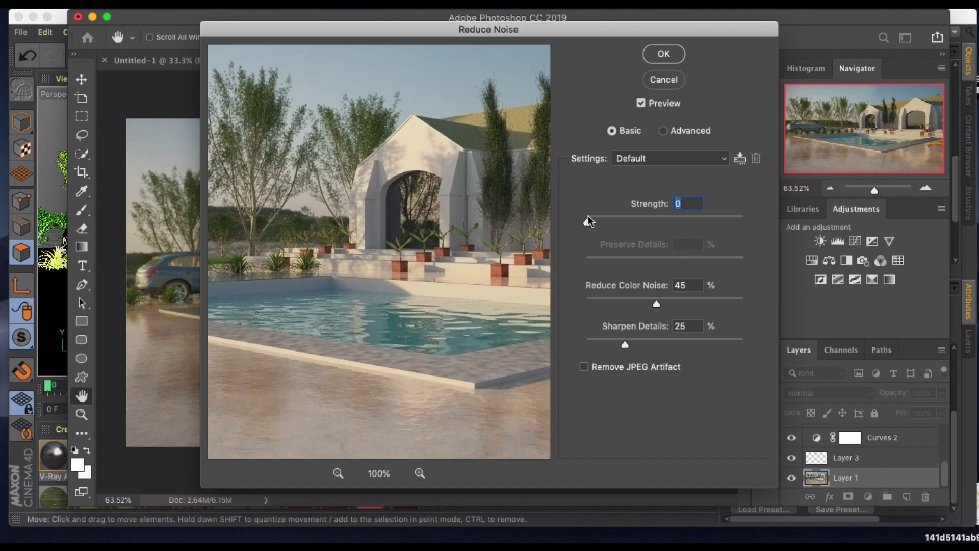
{"action": "left_click", "coordinate": [740, 216]}
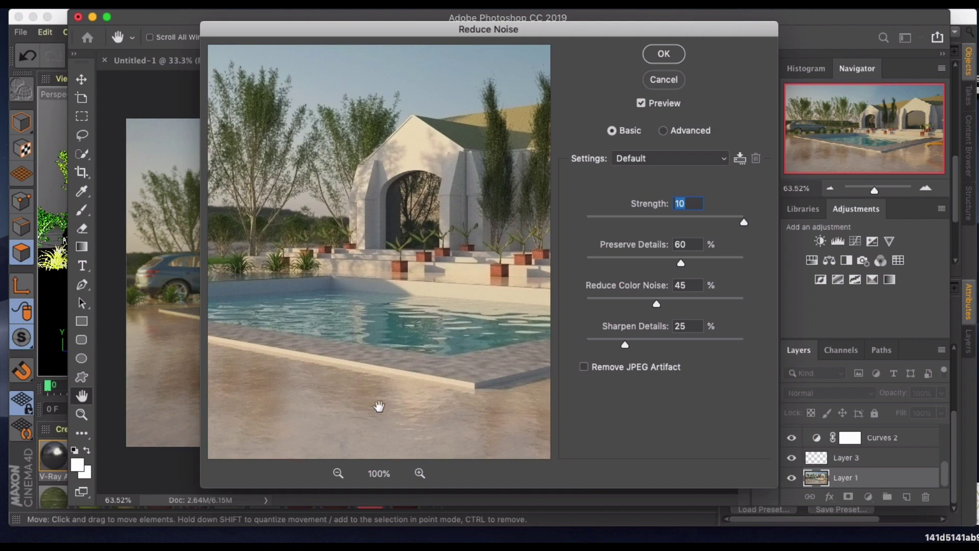
{"action": "left_click", "coordinate": [665, 51]}
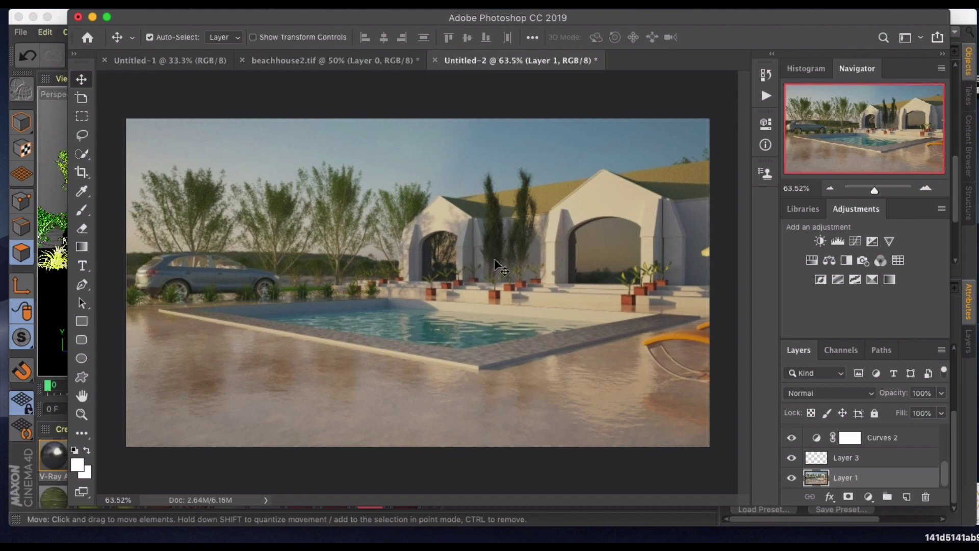
Turn off the Curves 2 matte adjustment to show the brighter noise-reduced render
{"action": "key", "text": "super"}
{"action": "key", "text": "ctrl+z"}
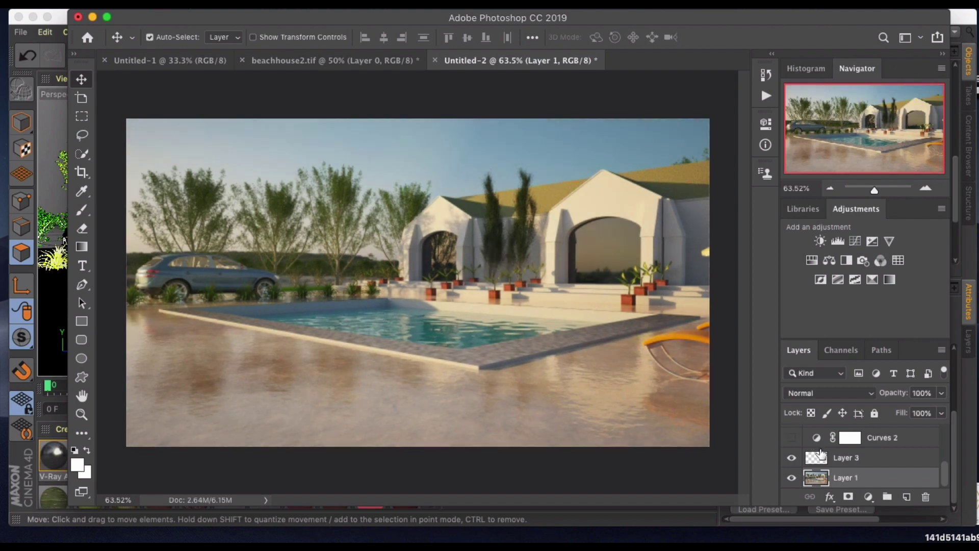